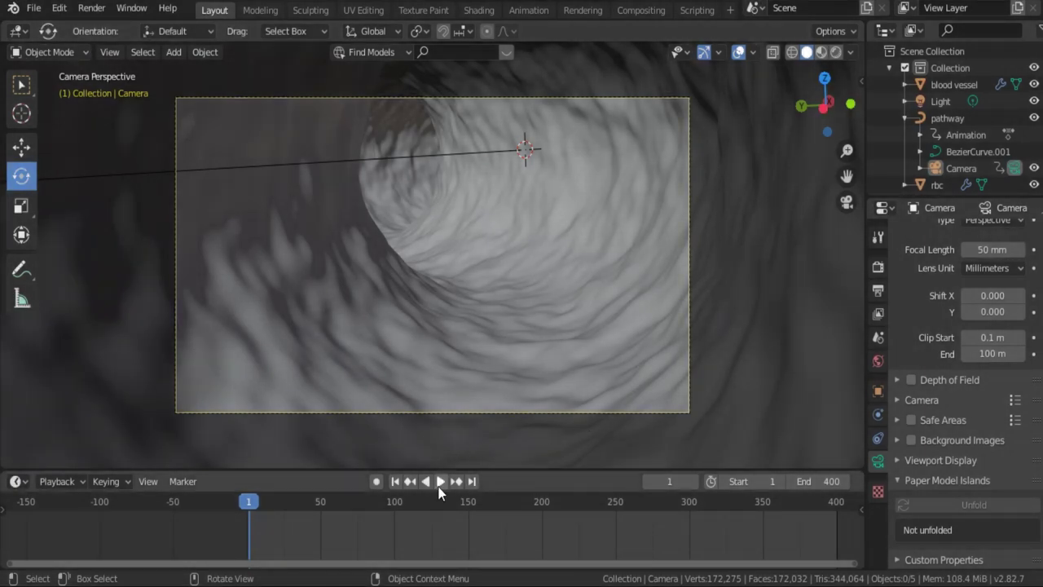
Play the camera fly-through of the blood vessel and pause it at frame 203.
left_click(439, 483)
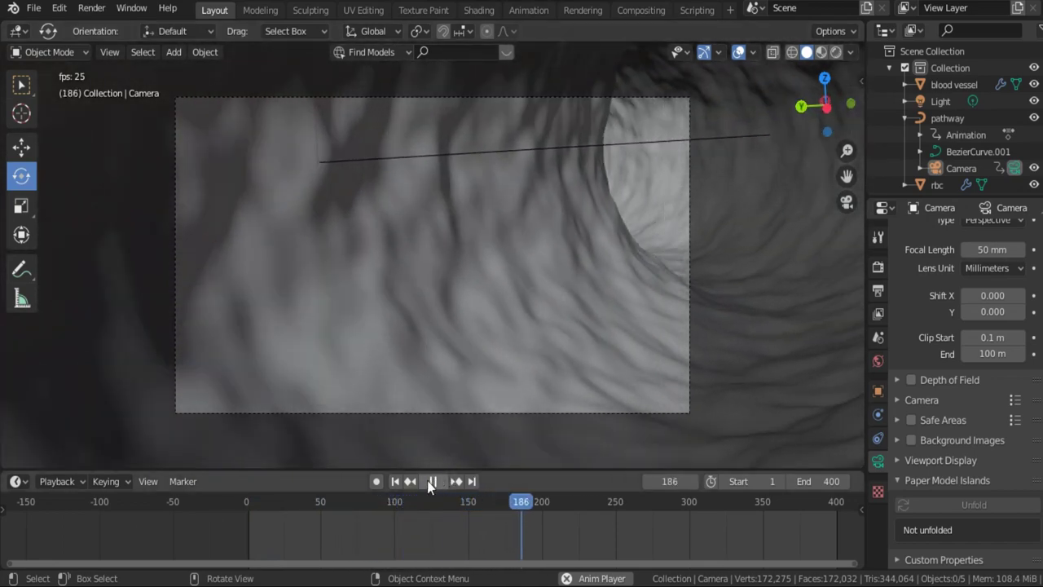
left_click(432, 481)
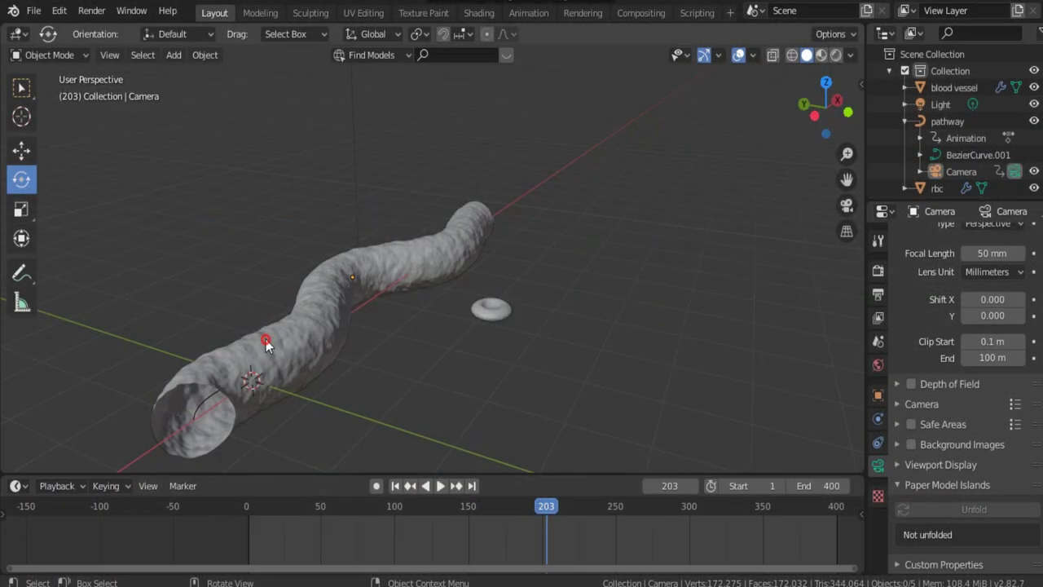
Inspect the blood vessel and rbc torus, deselect everything, and bring up the Add menu.
left_click(267, 342)
left_click(498, 311)
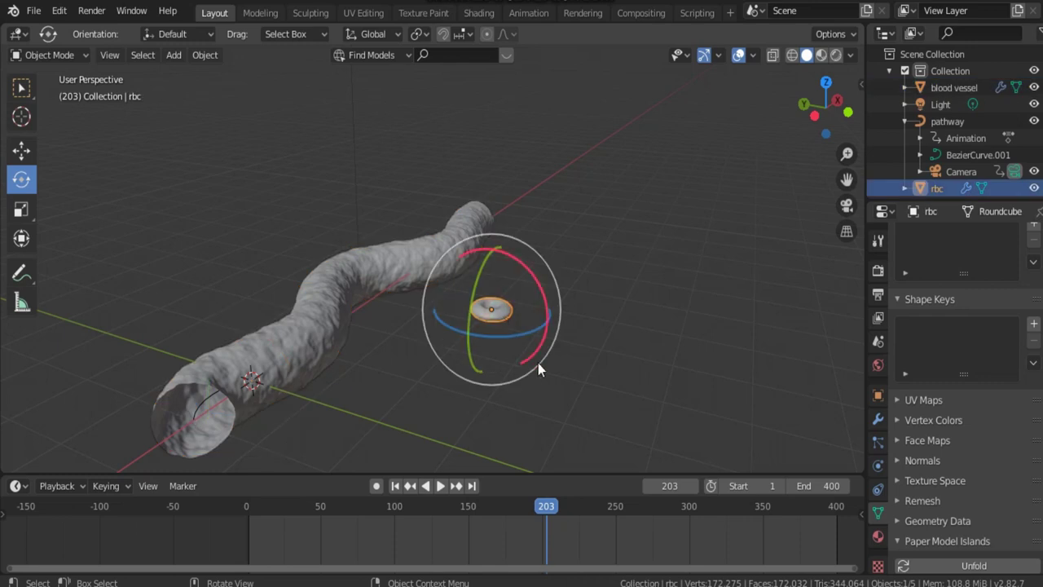
left_click(656, 300)
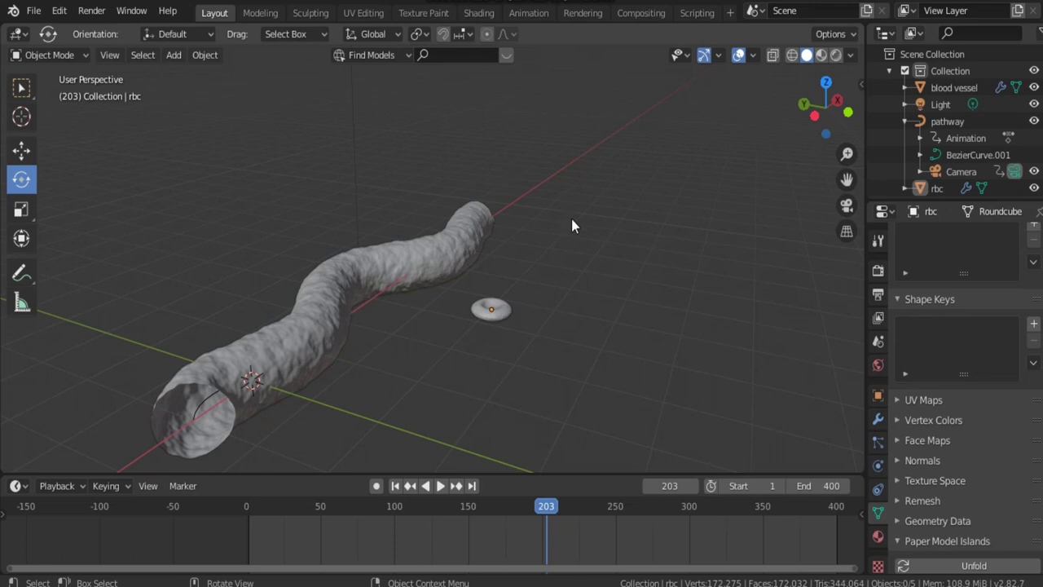
left_click(175, 55)
Add a UV sphere mesh to the scene.
left_click(173, 55)
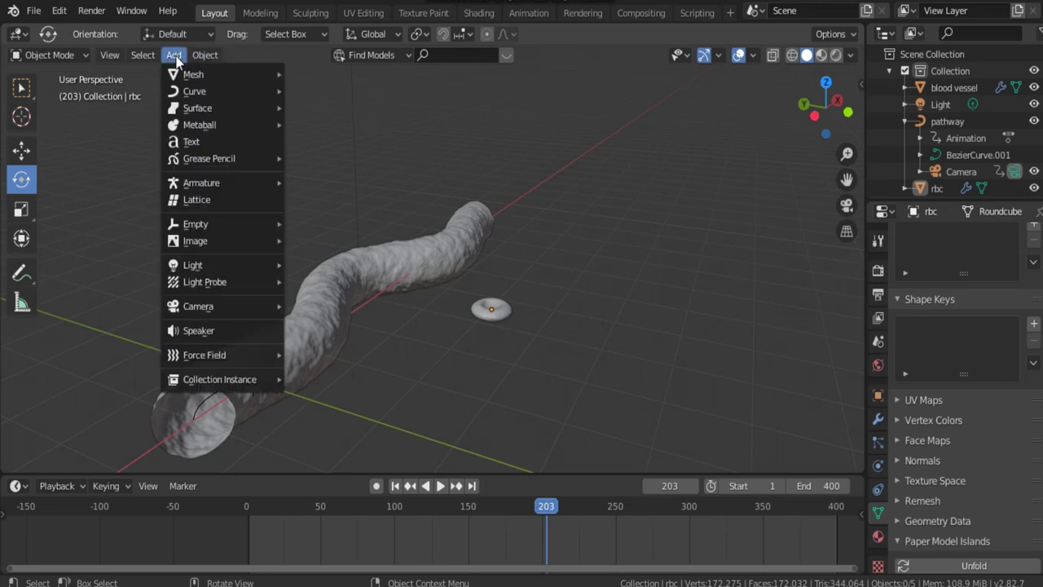
mouse_move(186, 77)
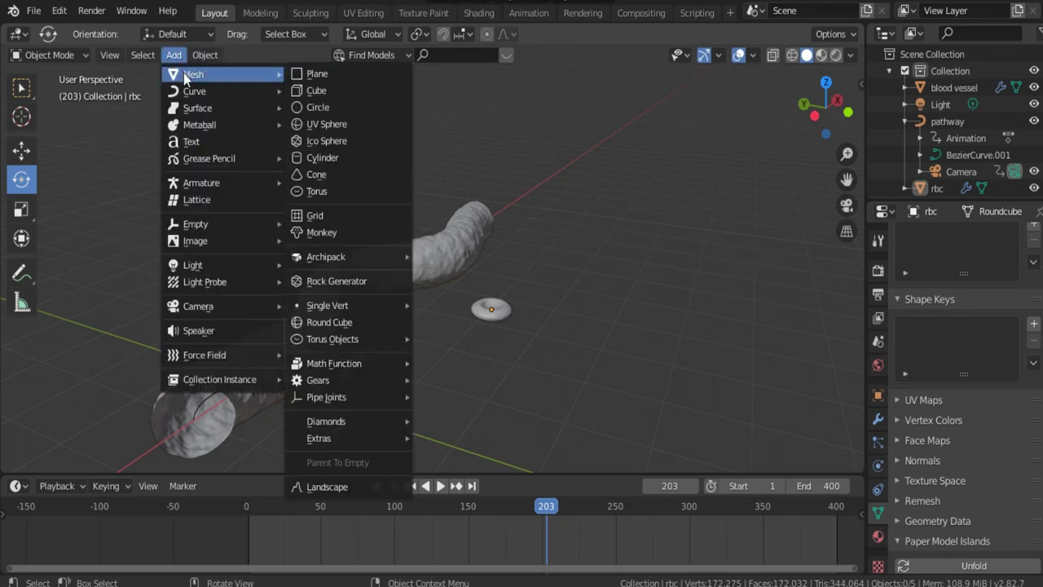
left_click(329, 126)
From top view, shrink the sphere and move it left onto the vessel's open end.
key("KP_7")
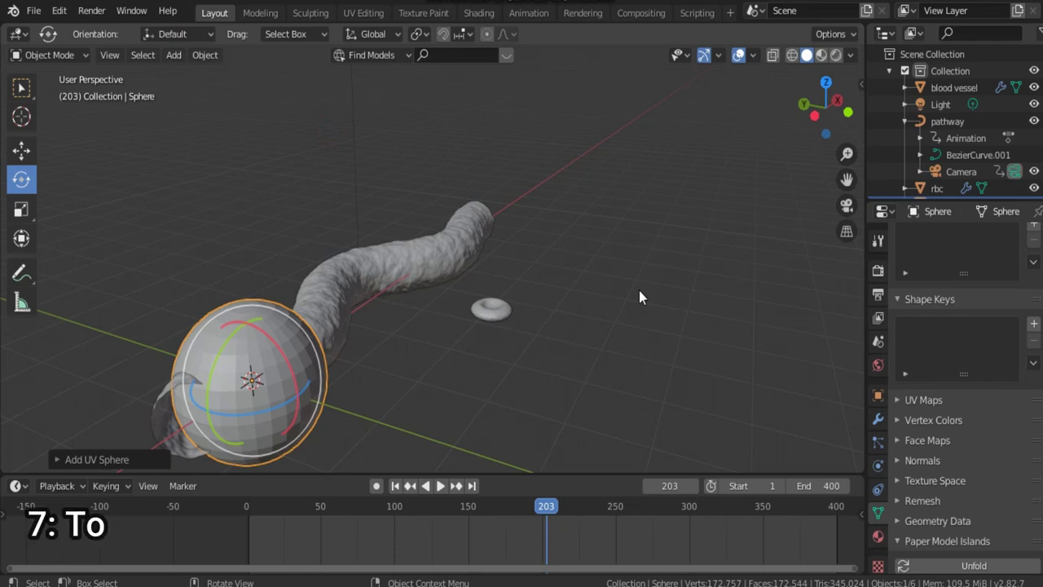
key("s")
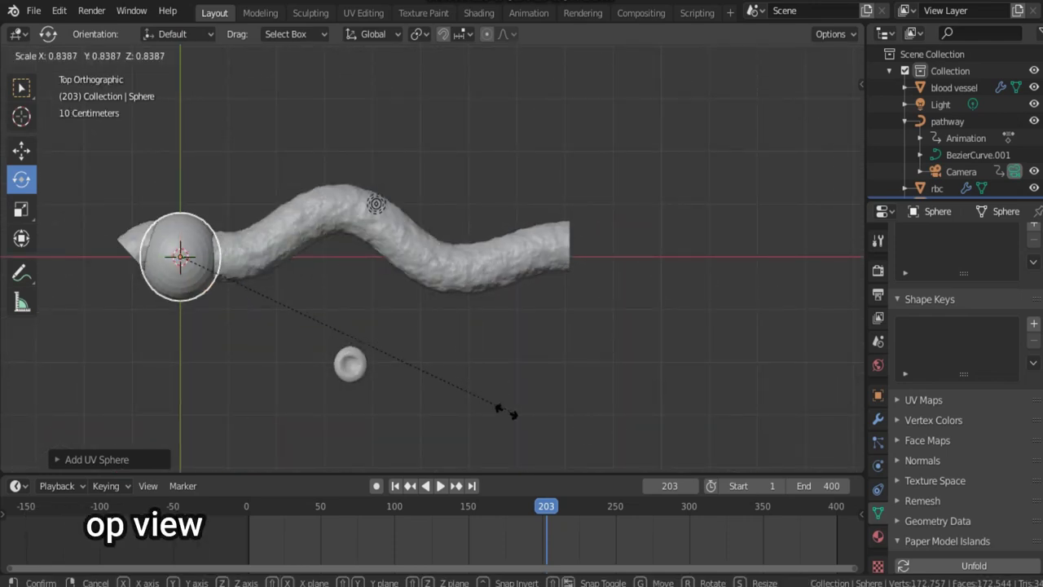
left_click(299, 331)
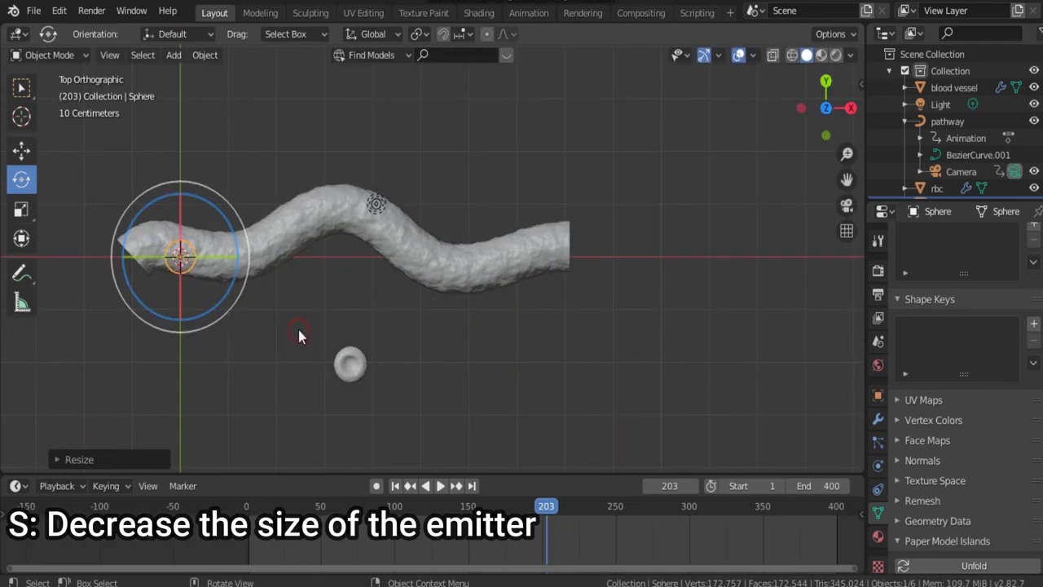
left_click(20, 150)
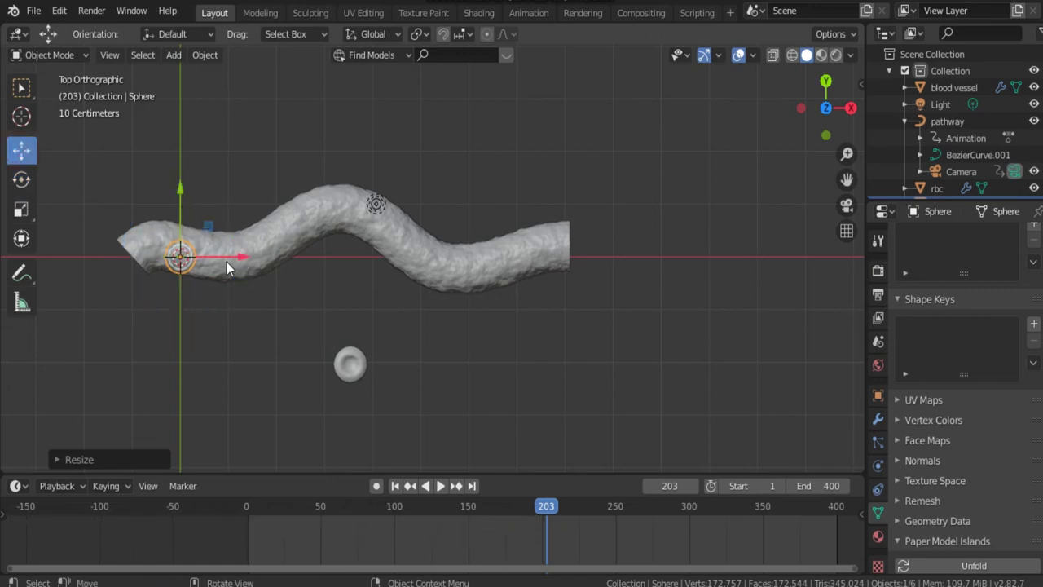
left_click_drag(239, 257, 179, 250)
middle_click_drag(510, 357, 679, 183)
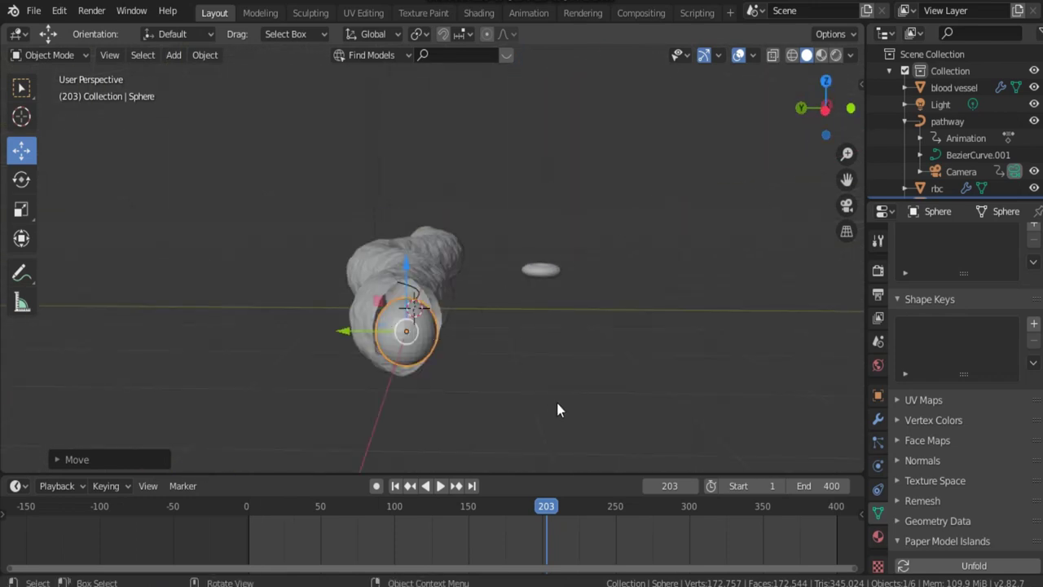
Shrink the sphere a bit more and rename it 'RBCs emitter'.
key("s")
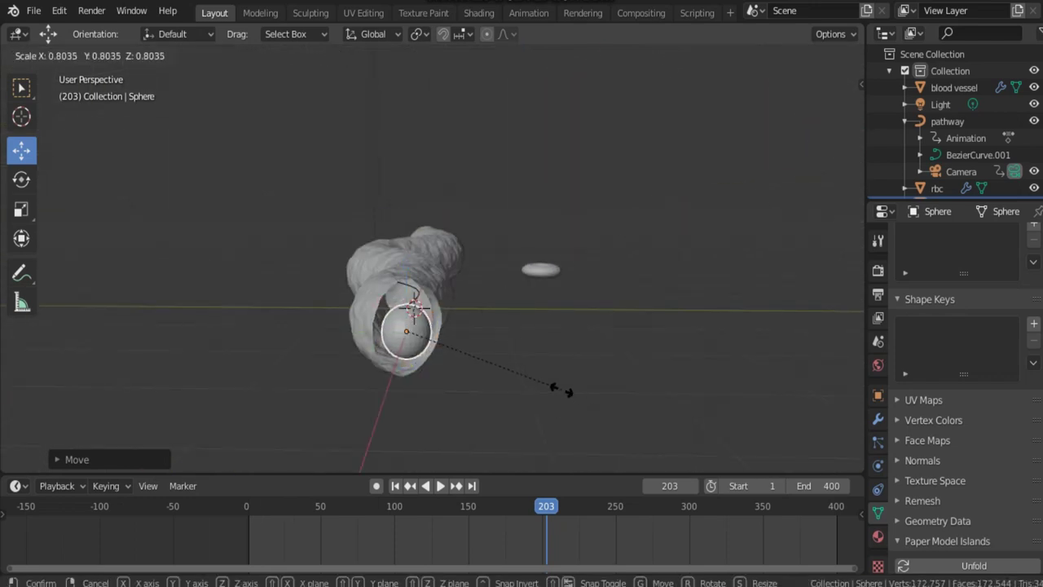
left_click(561, 390)
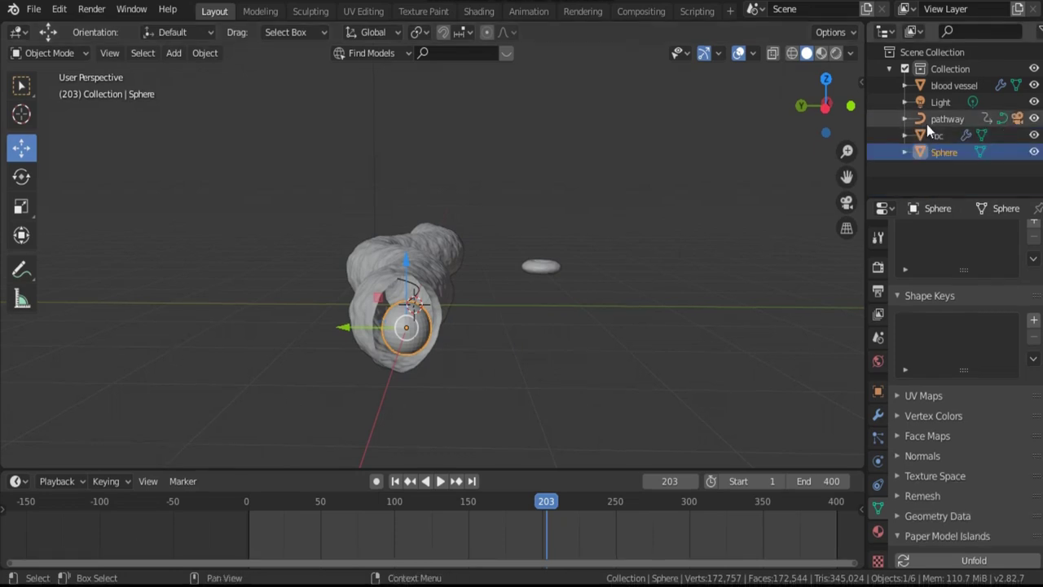
double_click(951, 150)
type("RBC")
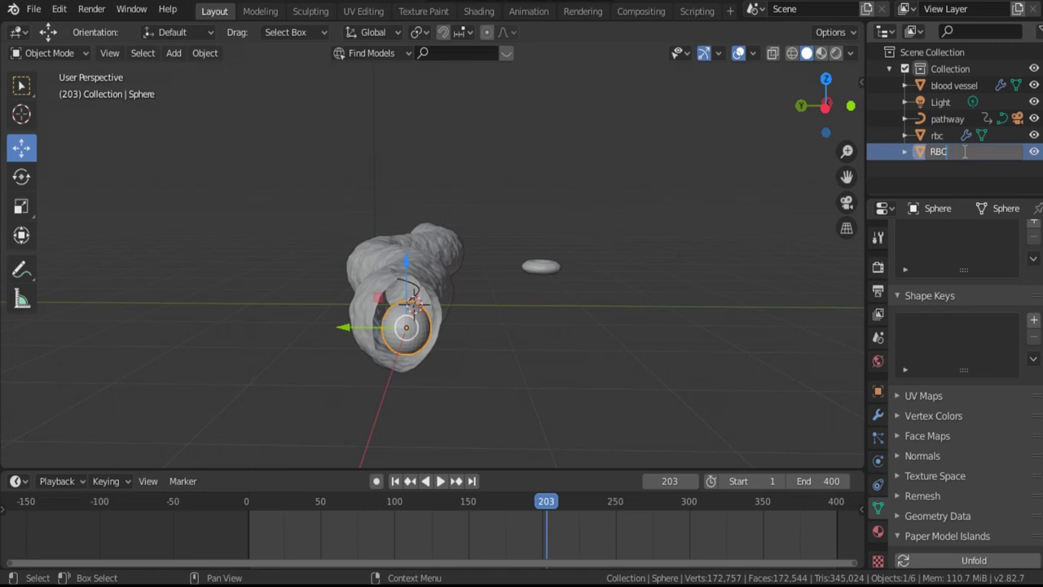
type("S emitter")
key("Return")
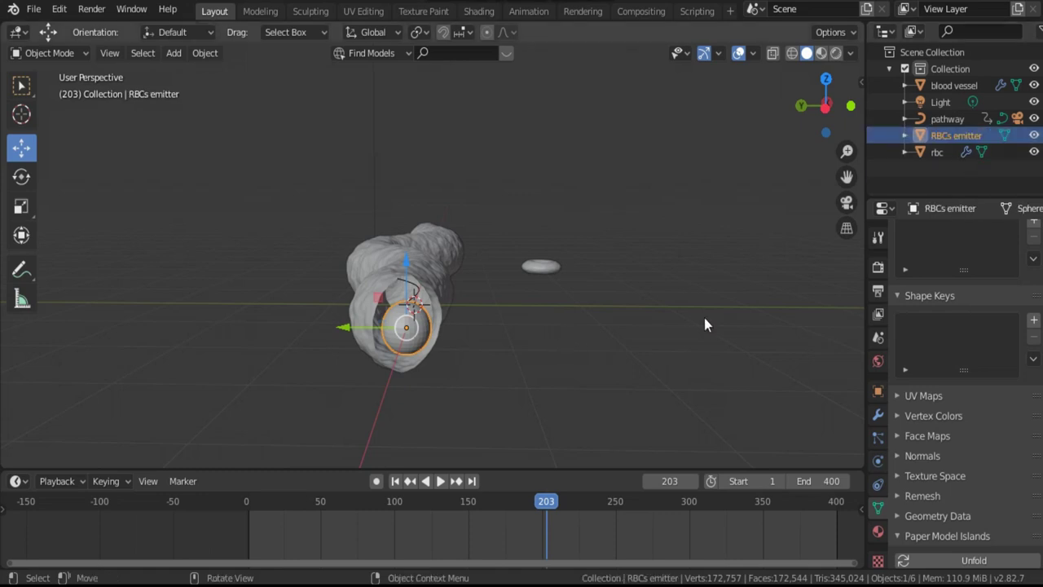
Play the animation briefly from the start, then return to frame 1.
left_click(395, 481)
left_click(440, 480)
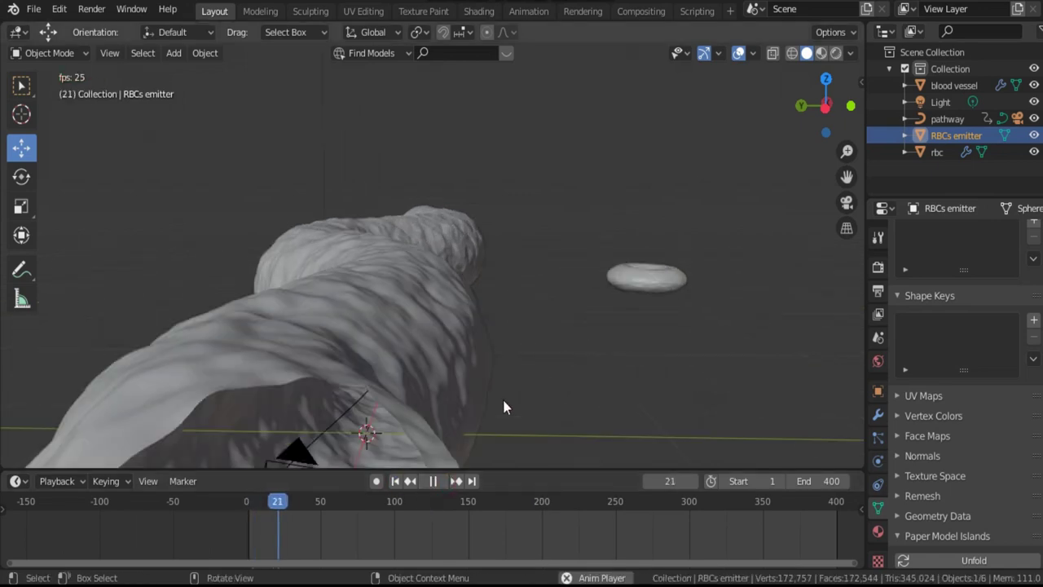
key("Escape")
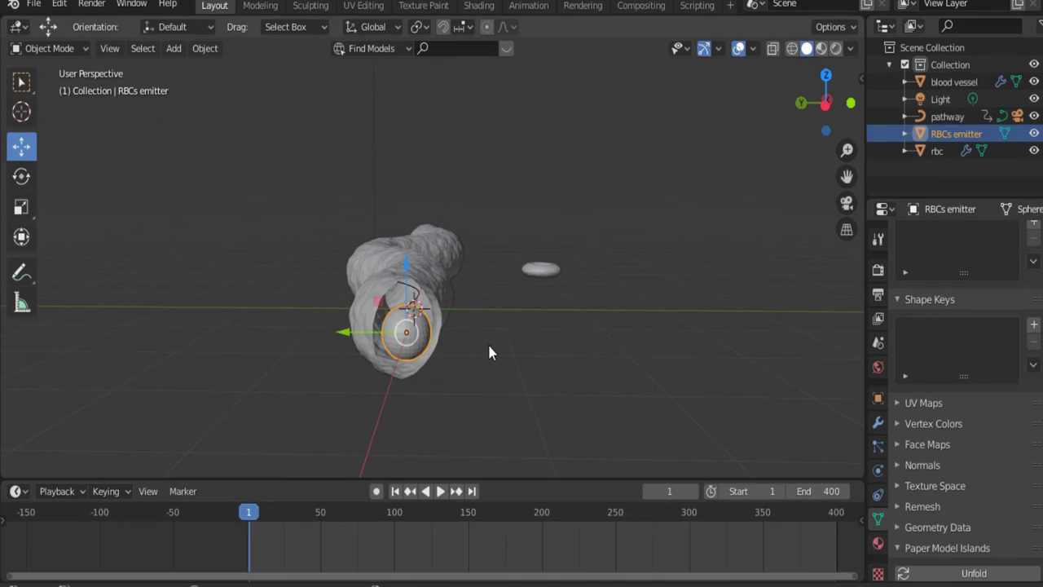
Add a particle system to RBCs emitter with Number 500 and emission End at frame 400.
left_click(878, 448)
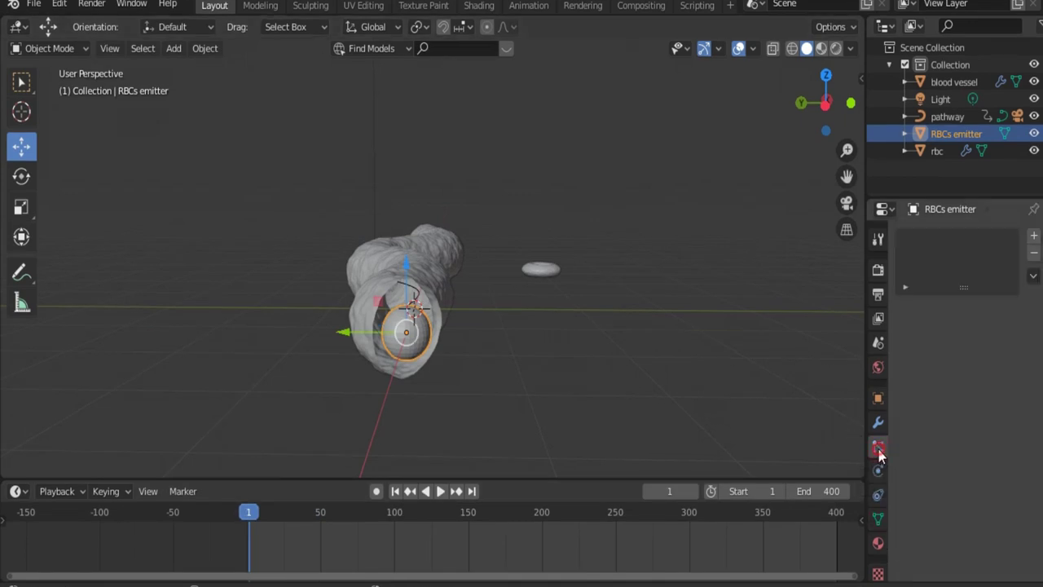
left_click(1033, 236)
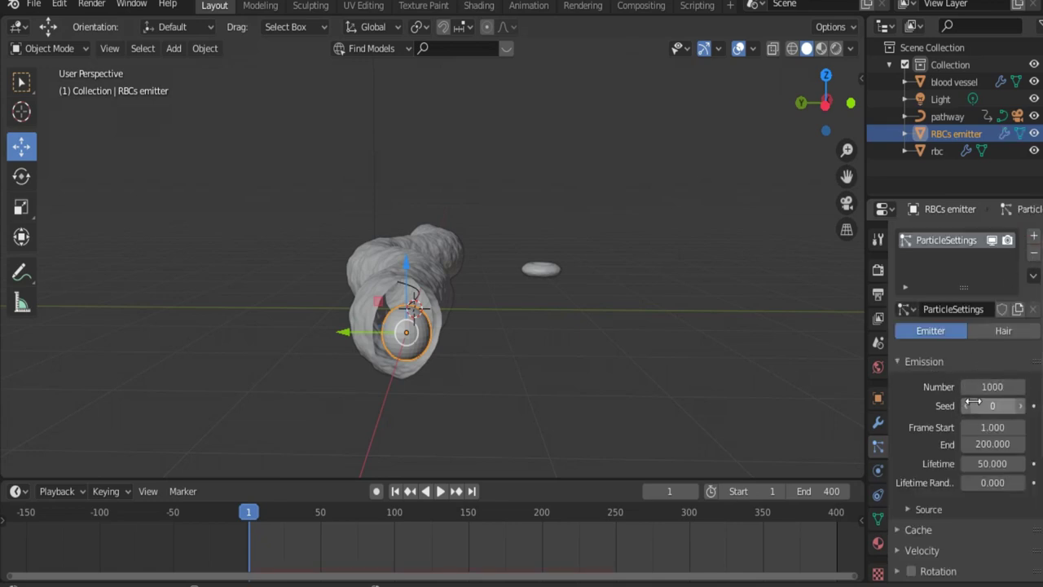
left_click_drag(992, 387, 993, 388)
left_click(993, 387)
type("5")
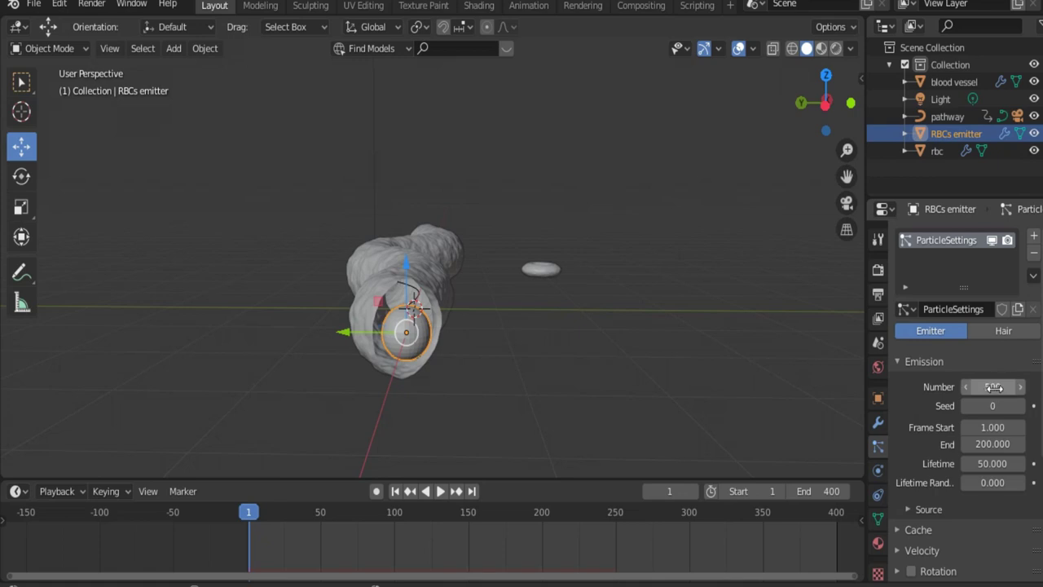
key("Return")
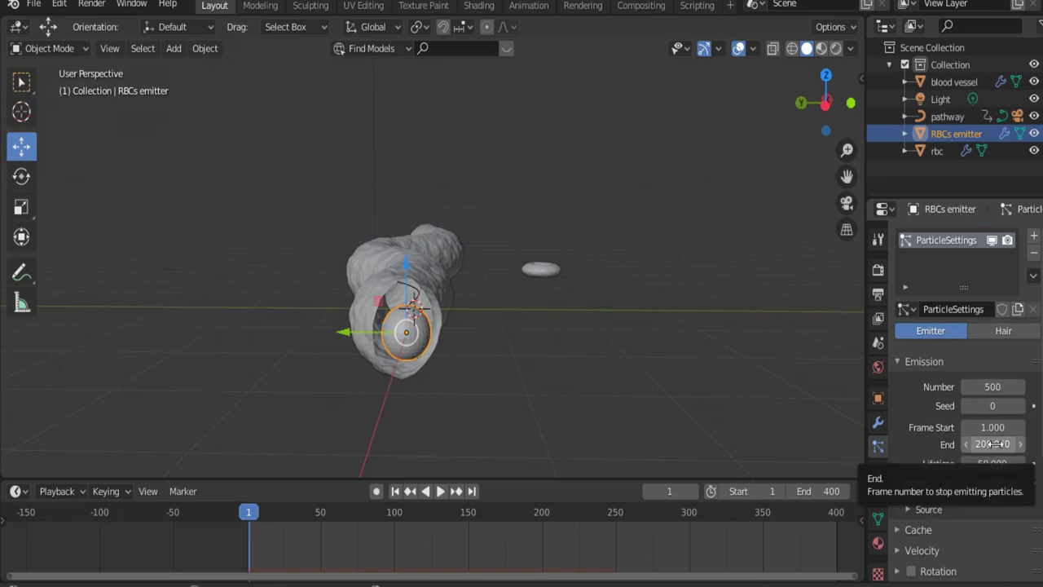
left_click(992, 444)
type("4")
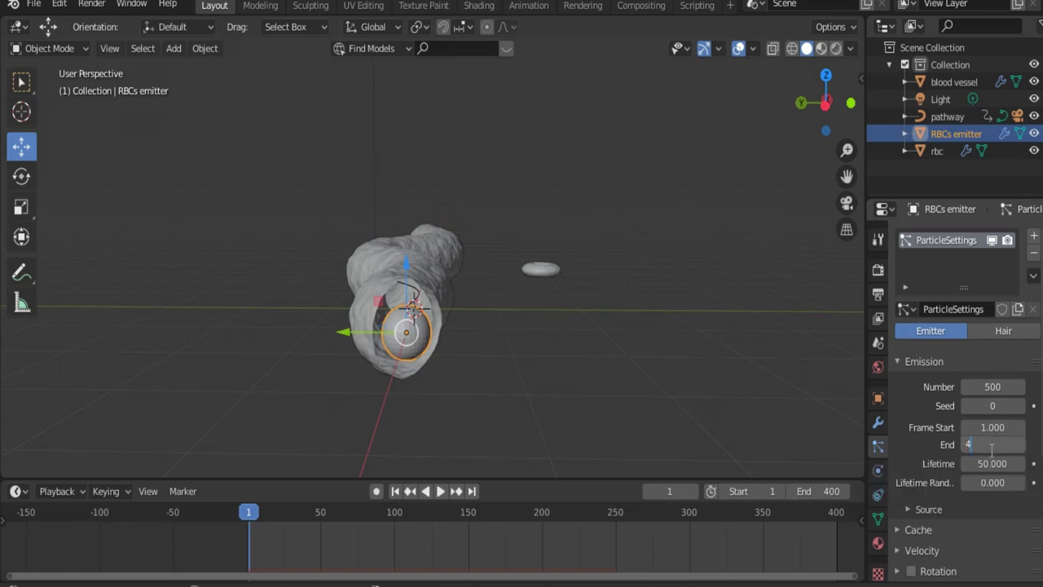
type("00")
key("Return")
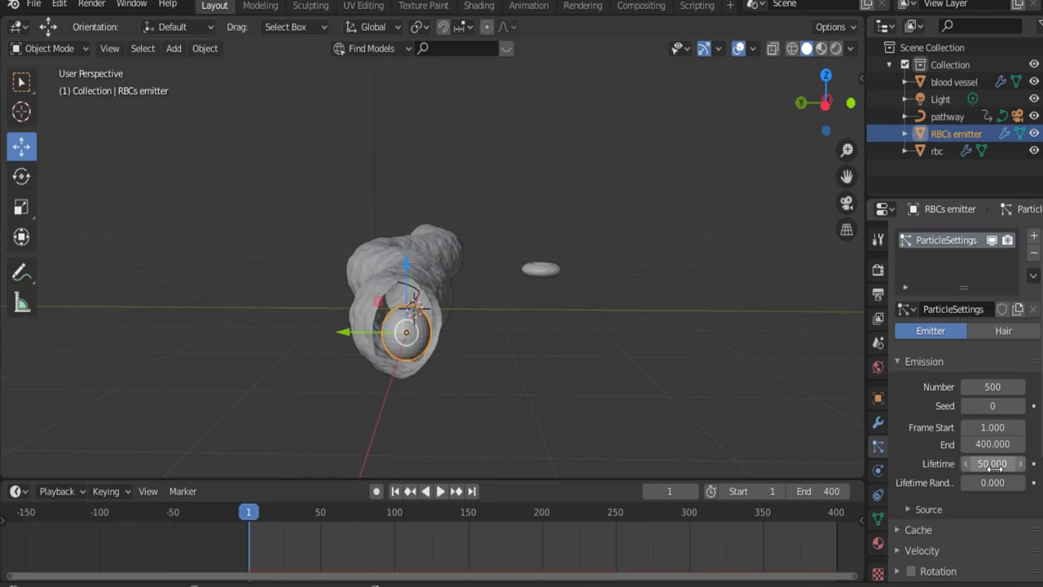
Play the animation to watch particles spill from the emitter, pausing at frame 246.
left_click(442, 491)
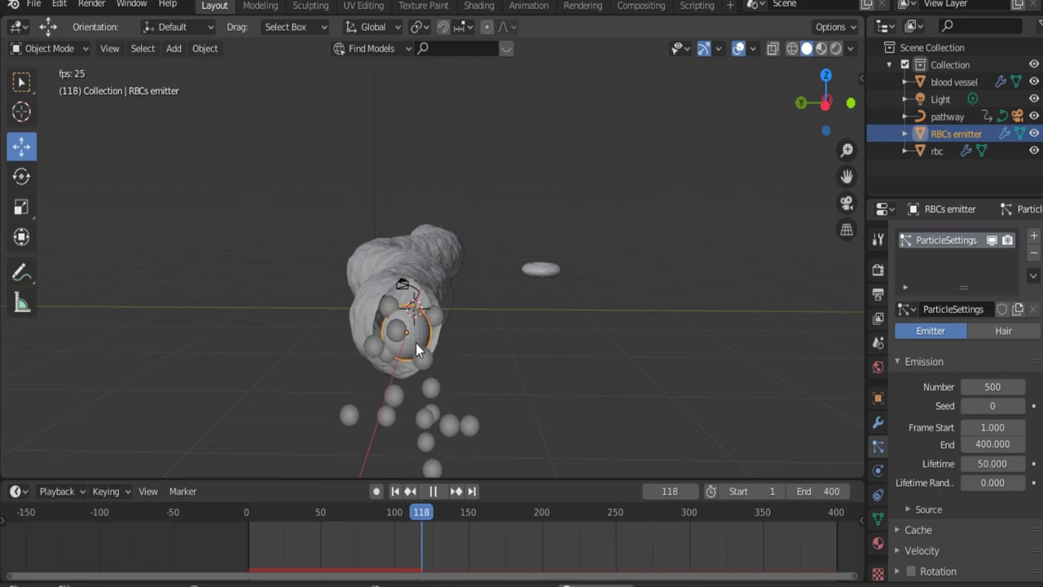
scroll(434, 358, "up", 3)
scroll(433, 358, "down", 3)
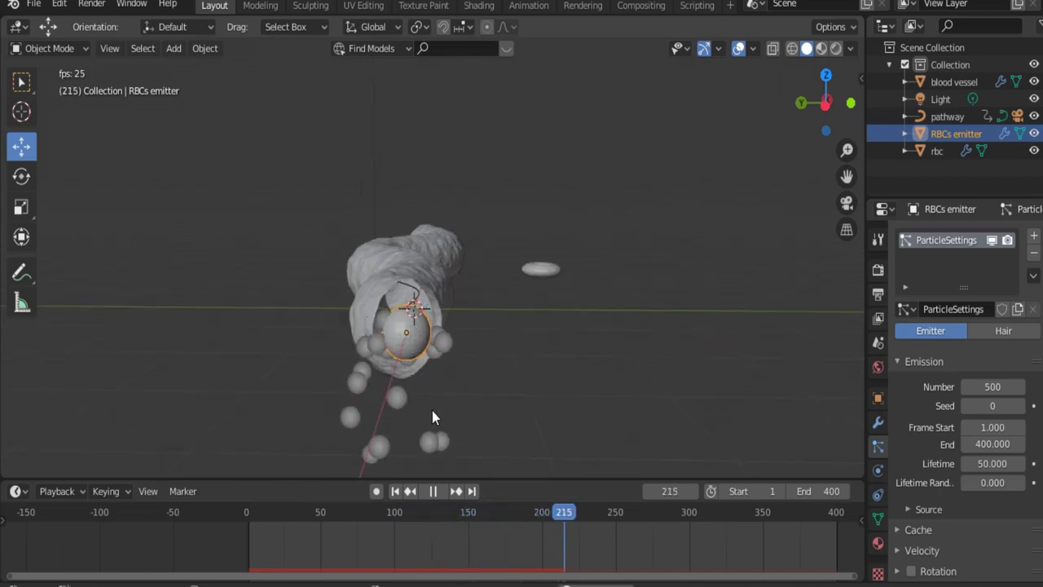
left_click(433, 491)
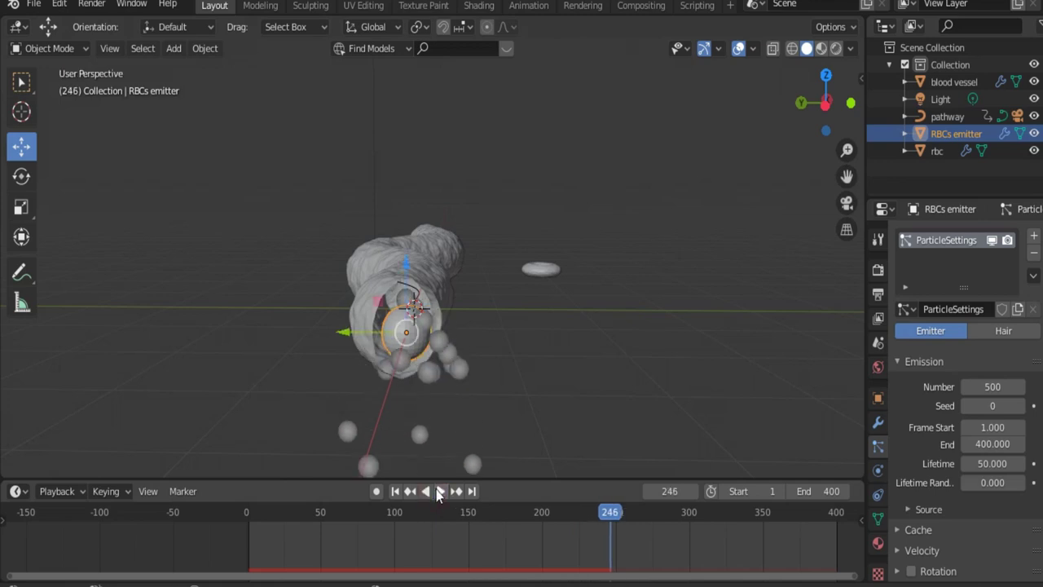
Turn off Gravity in the Scene properties.
left_click(878, 344)
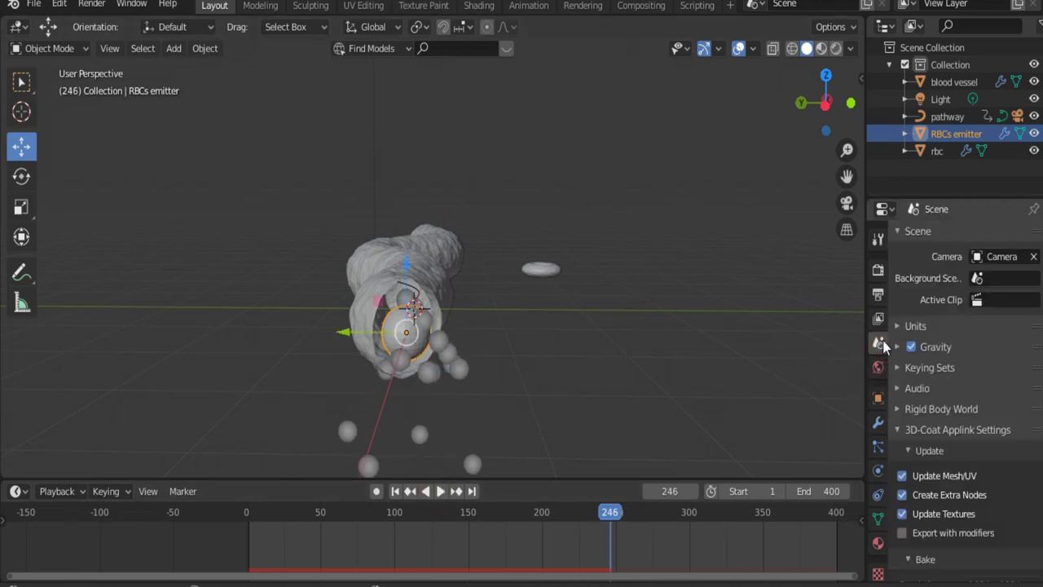
left_click(921, 347)
left_click(910, 347)
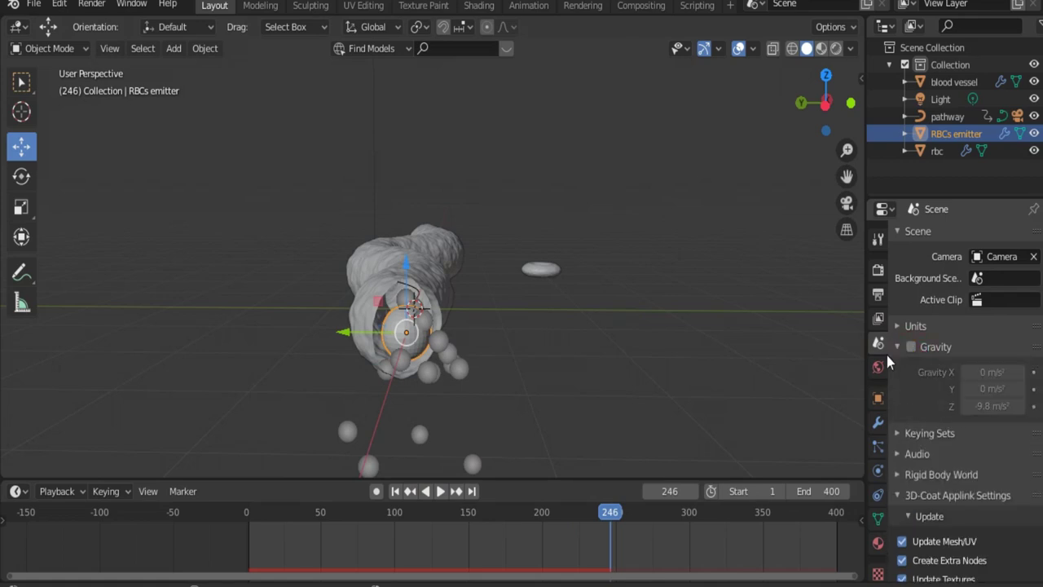
Preview the gravity-free particles from frame 1, then rewind to frame 1.
left_click(397, 492)
left_click(440, 490)
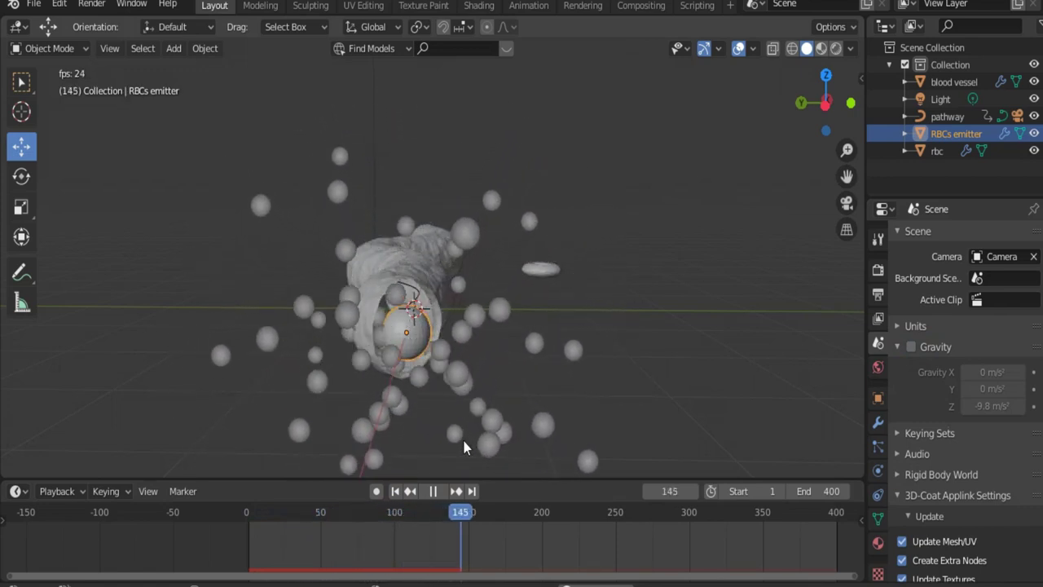
left_click(433, 490)
left_click(396, 492)
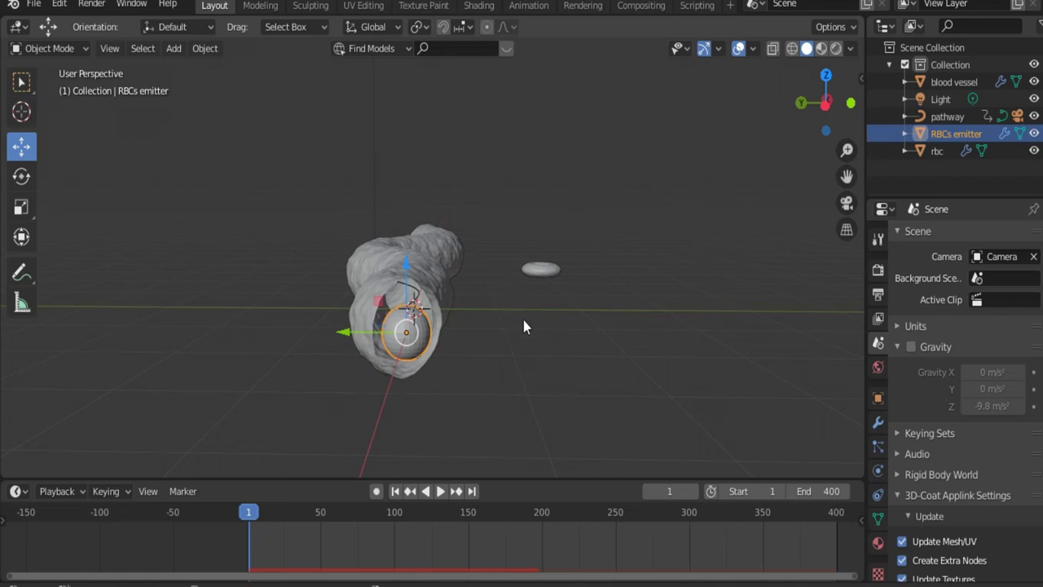
Set the emitter's particles to render as Object, using rbc as the instance object.
left_click(542, 270)
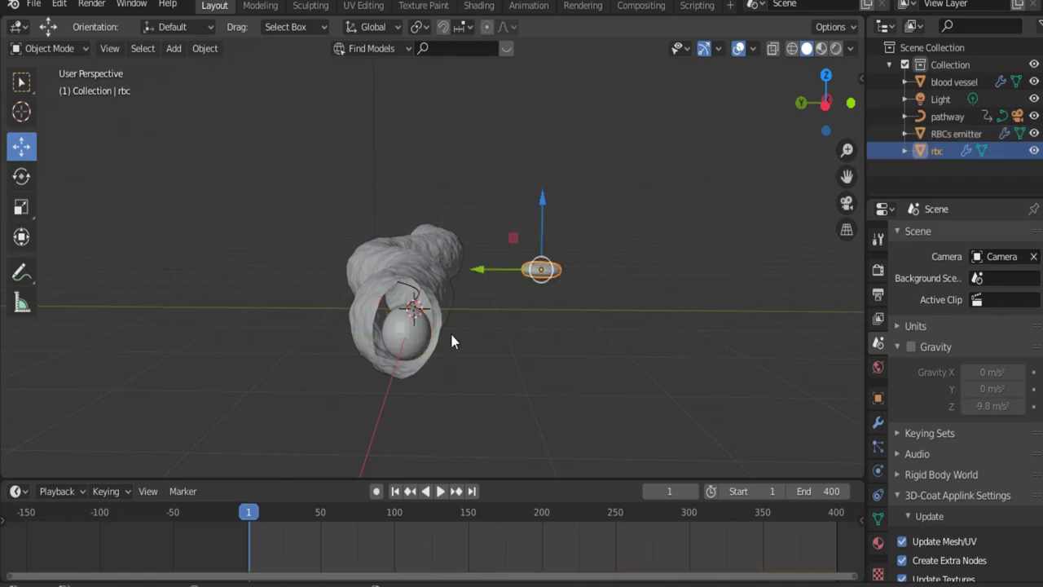
left_click(427, 348)
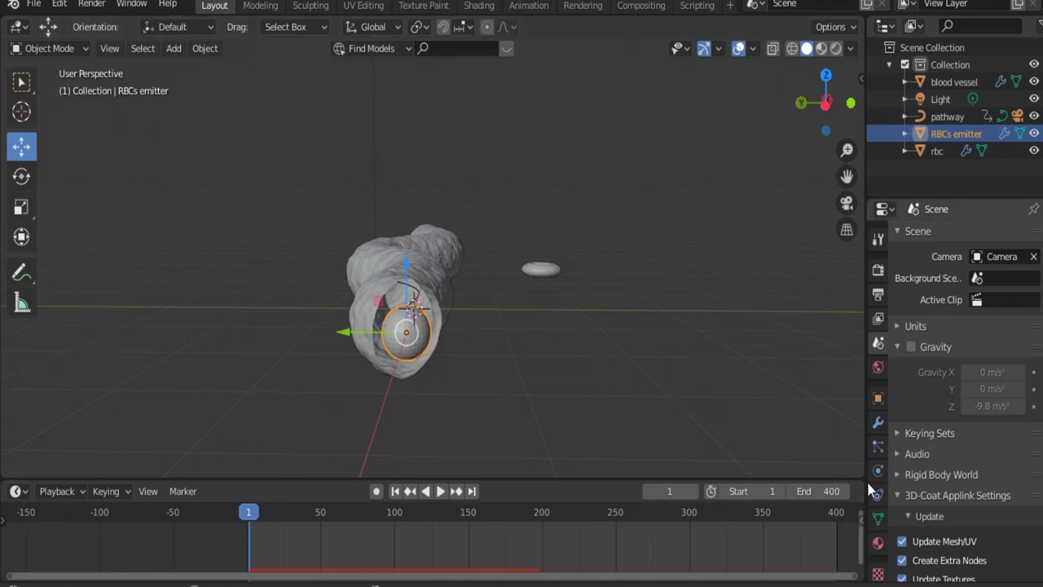
scroll(943, 461, "down", 3)
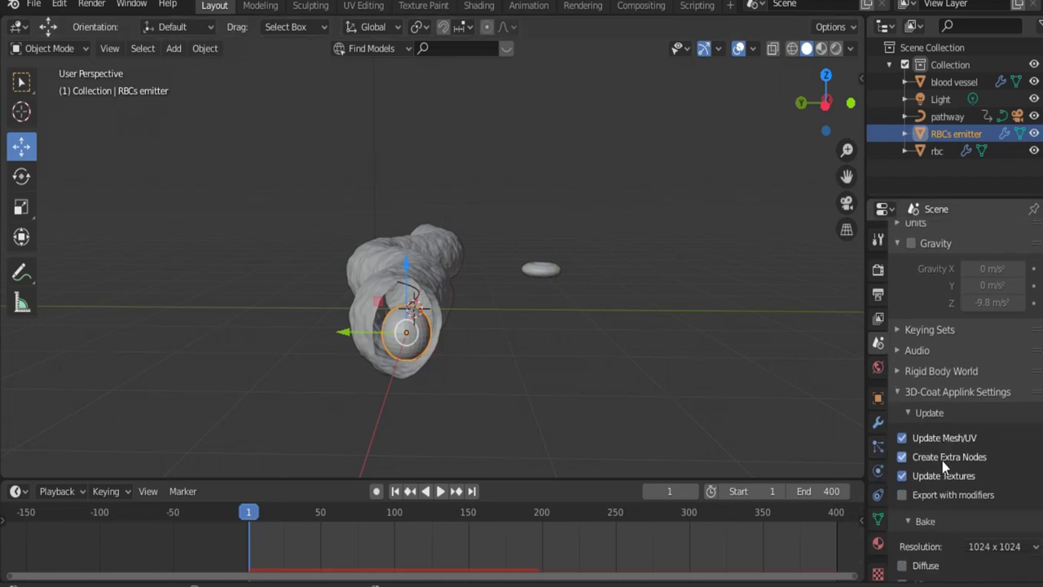
scroll(942, 461, "up", 2)
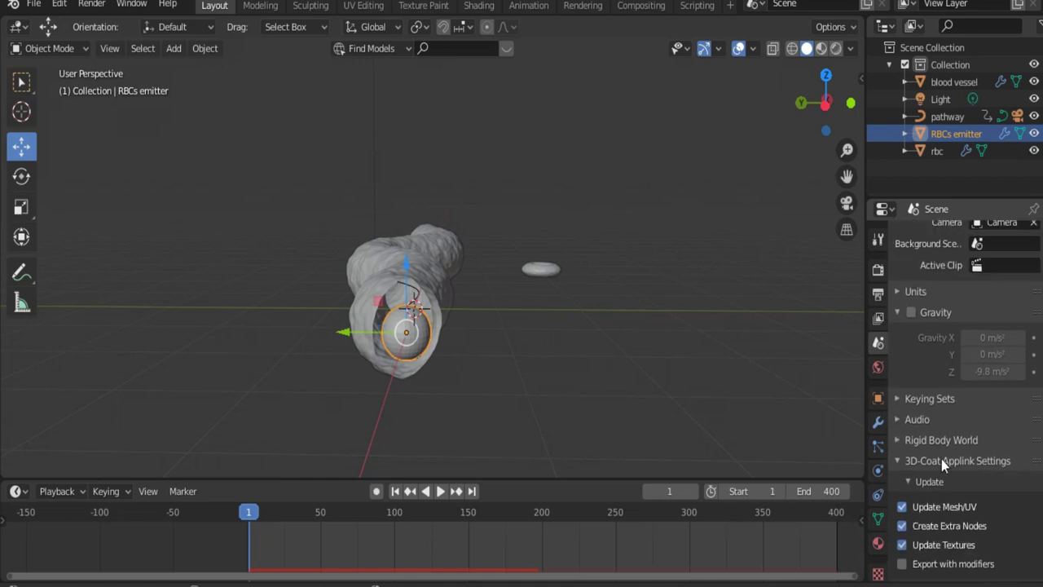
left_click(877, 446)
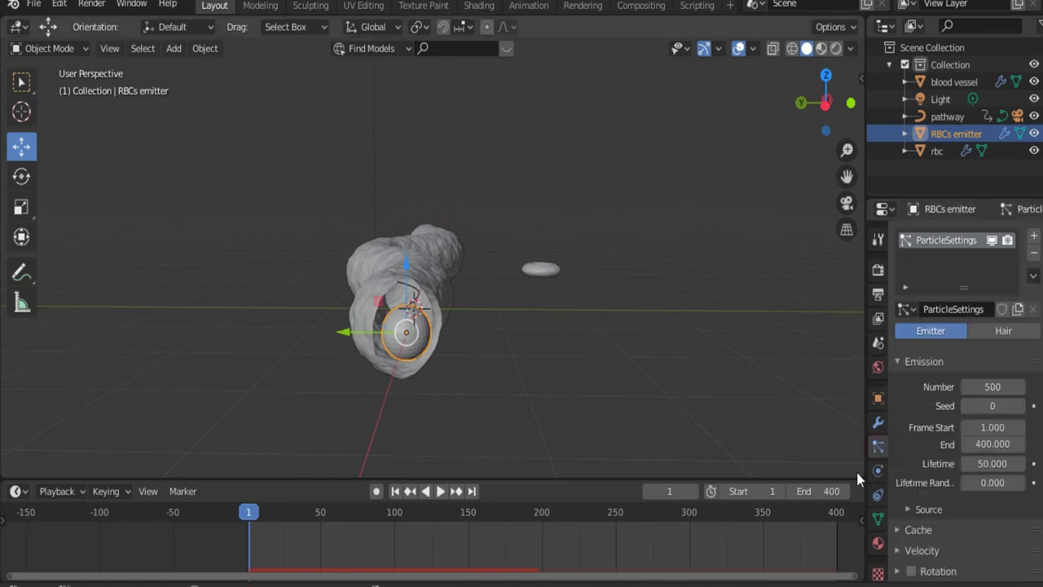
scroll(930, 461, "down", 5)
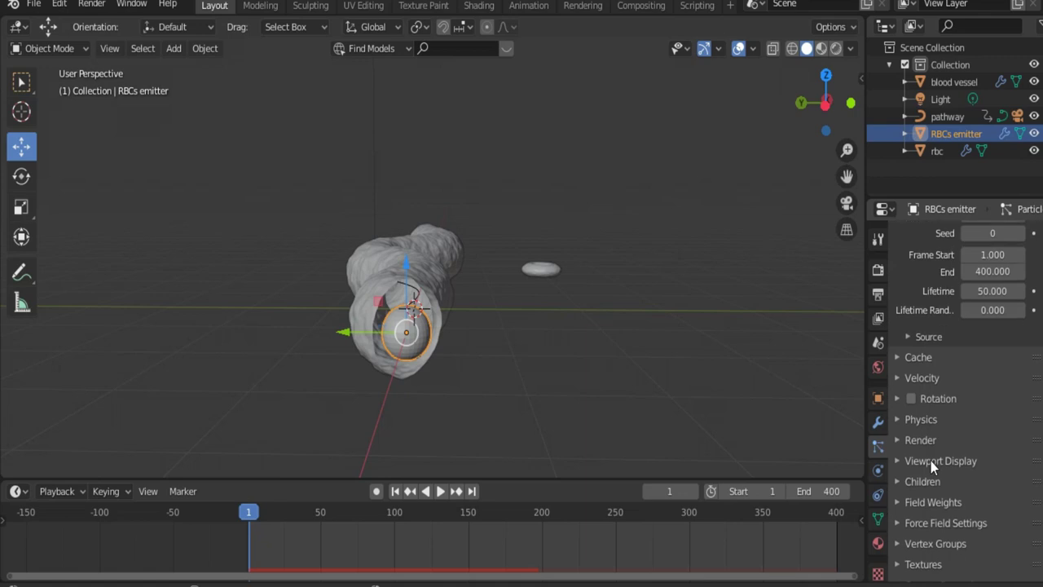
scroll(930, 460, "down", 1)
left_click(926, 428)
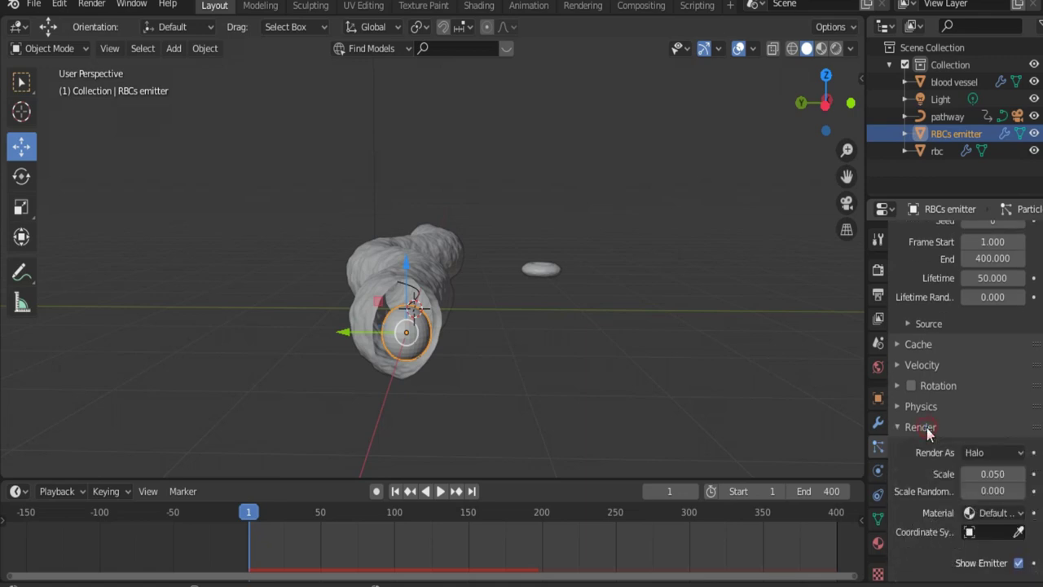
left_click(988, 453)
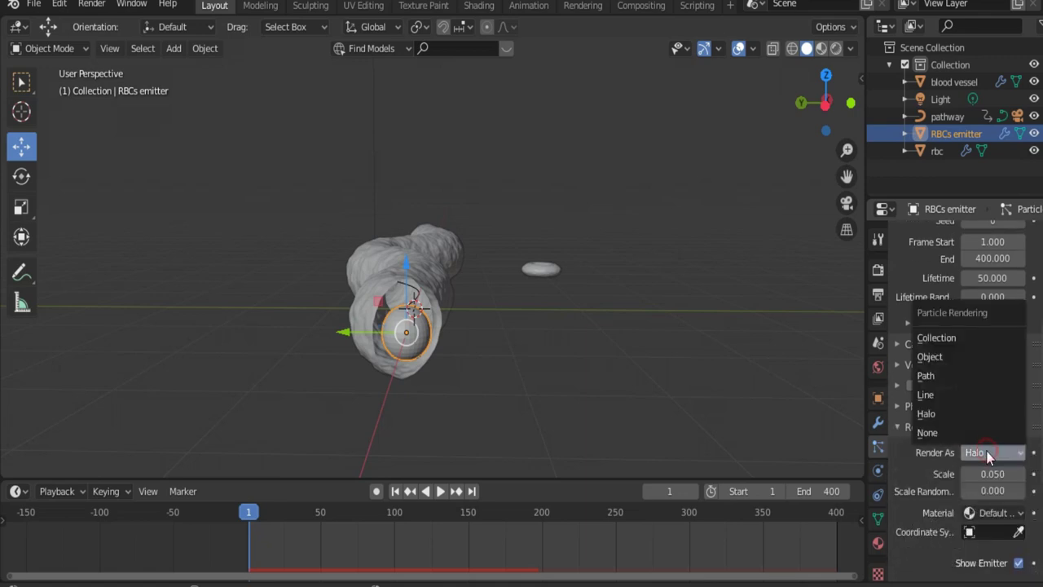
left_click(951, 358)
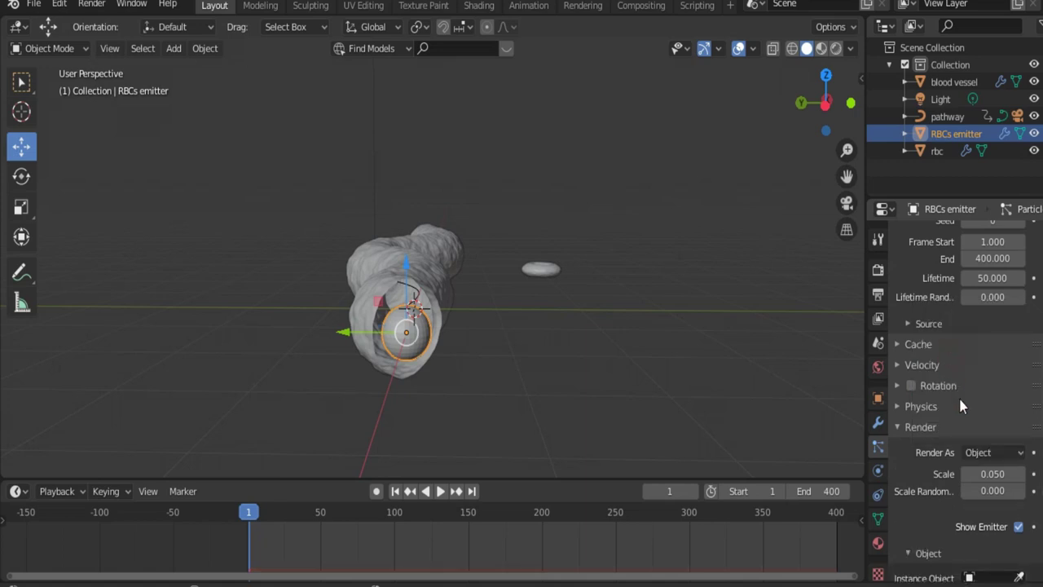
scroll(983, 473, "down", 3)
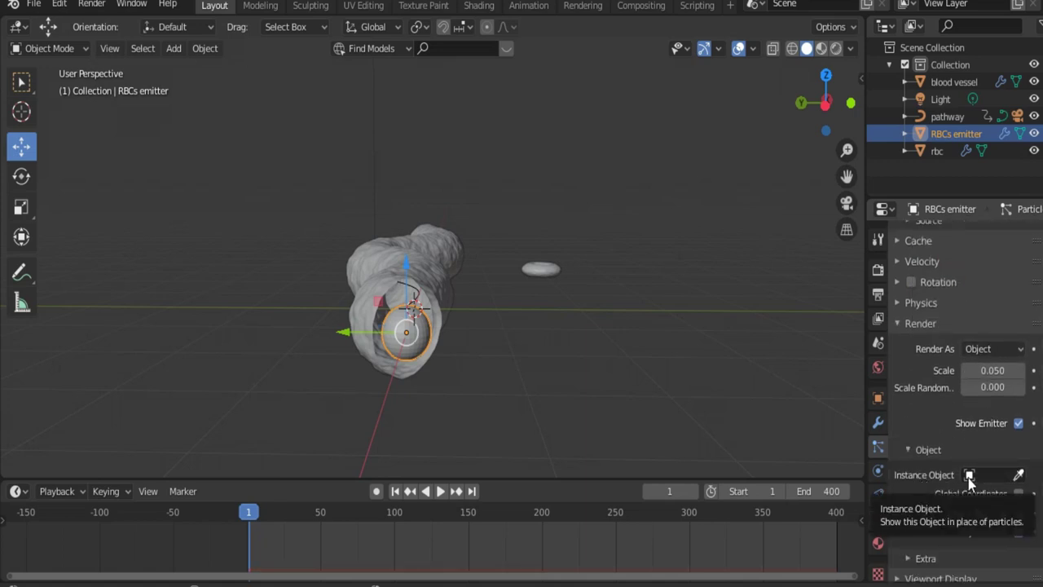
left_click(969, 476)
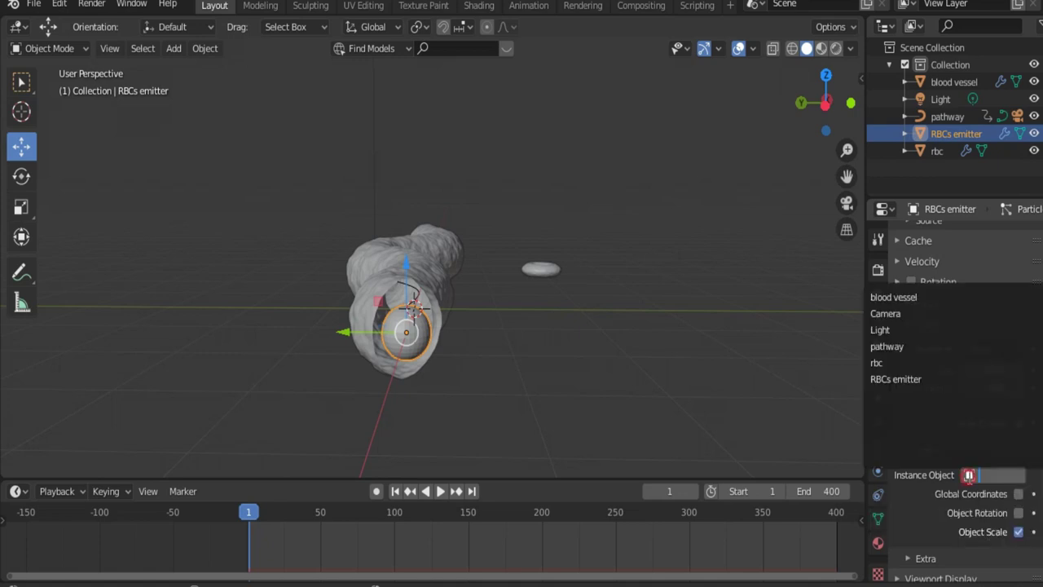
left_click(887, 362)
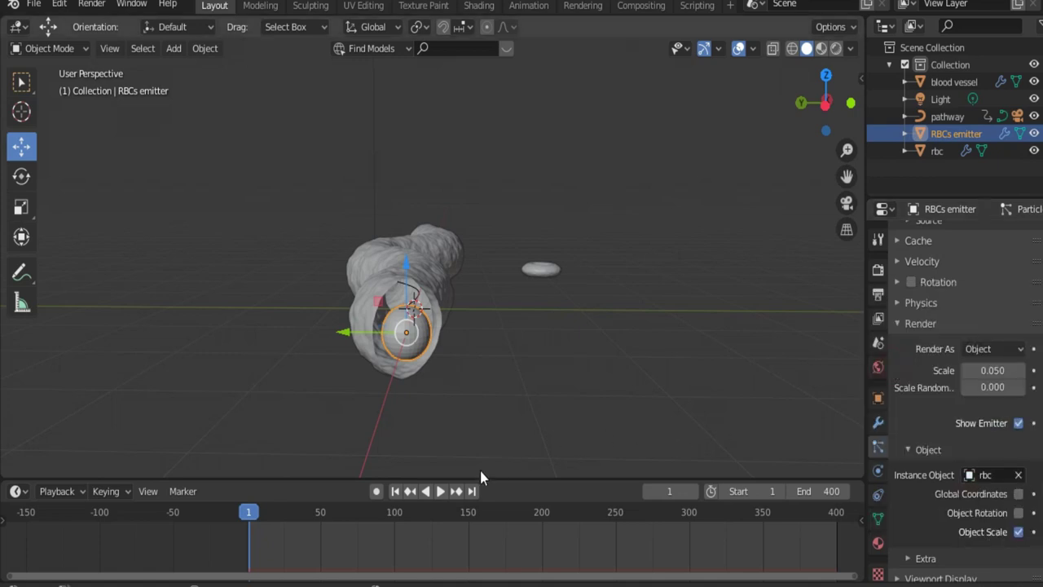
Play the animation to preview the blood cells, stopping at frame 177.
left_click(440, 491)
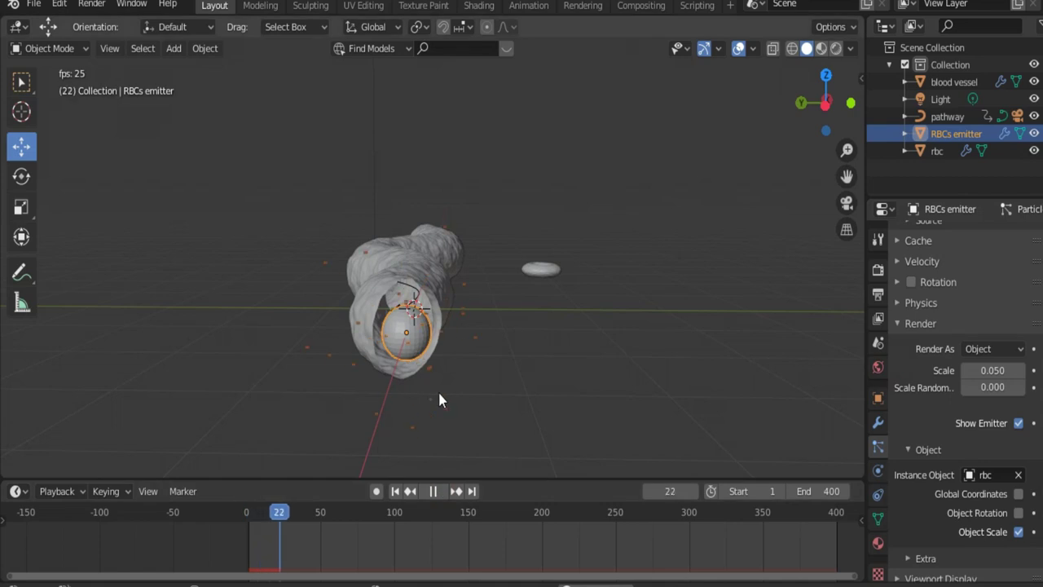
scroll(458, 391, "up", 5)
scroll(460, 393, "down", 3)
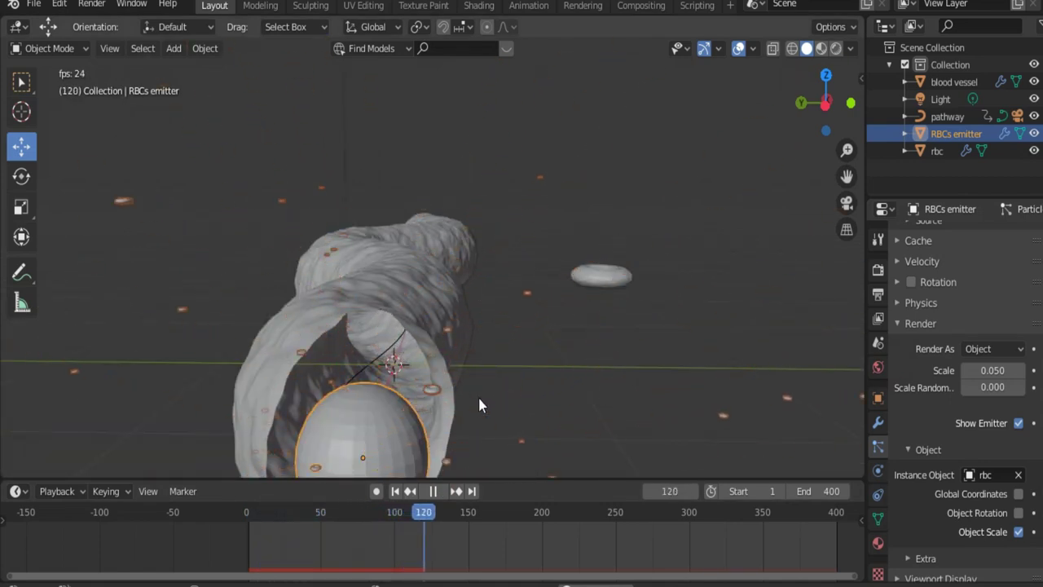
left_click(433, 491)
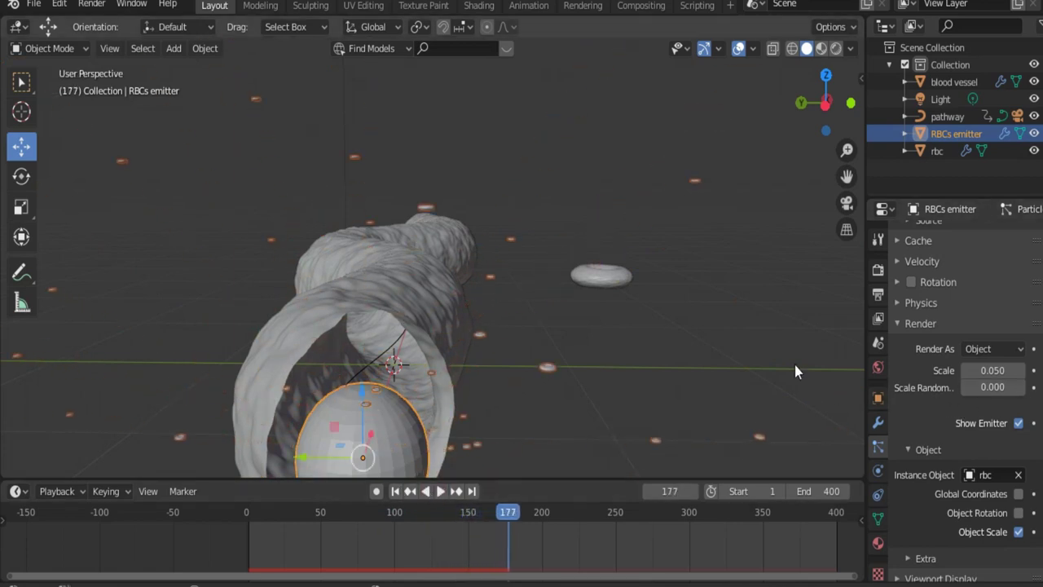
Change the particle render Scale from 0.05 to 1.2, then to 0.12.
left_click(987, 371)
type("0.05")
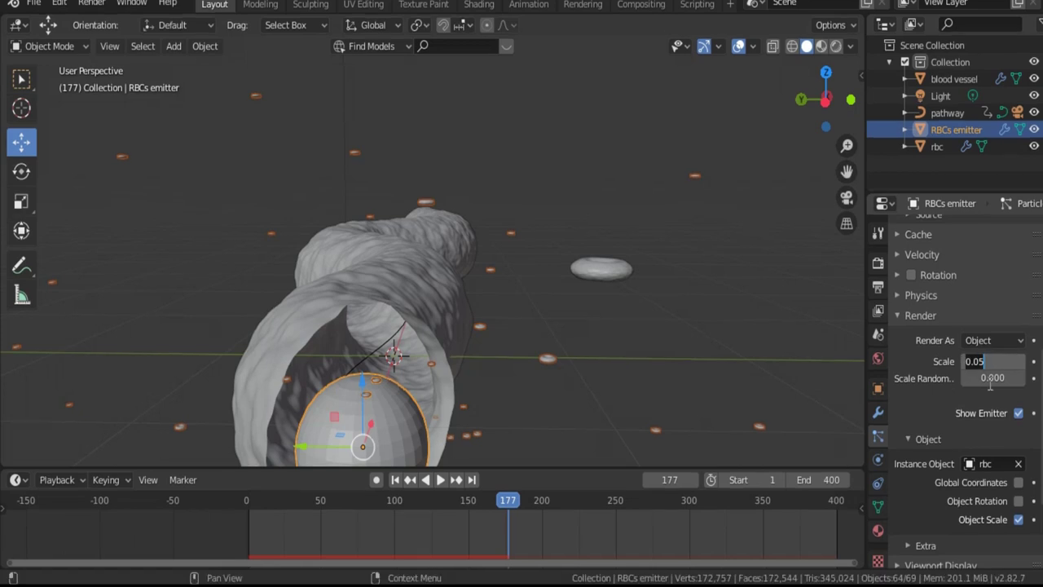
key("BackSpace")
key("BackSpace")
key("BackSpace")
key("BackSpace")
type("1.2")
key("Return")
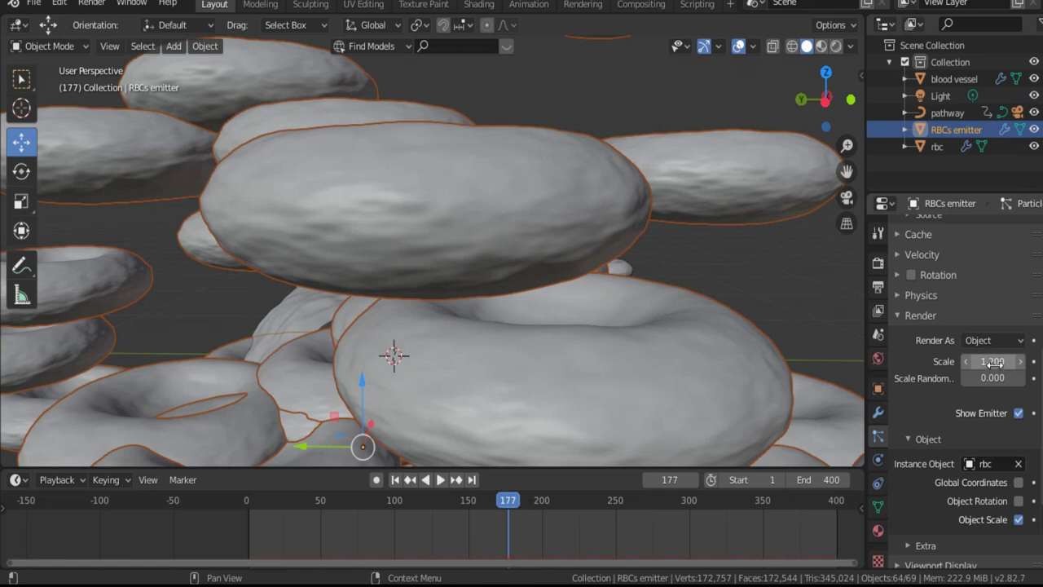
key("Return")
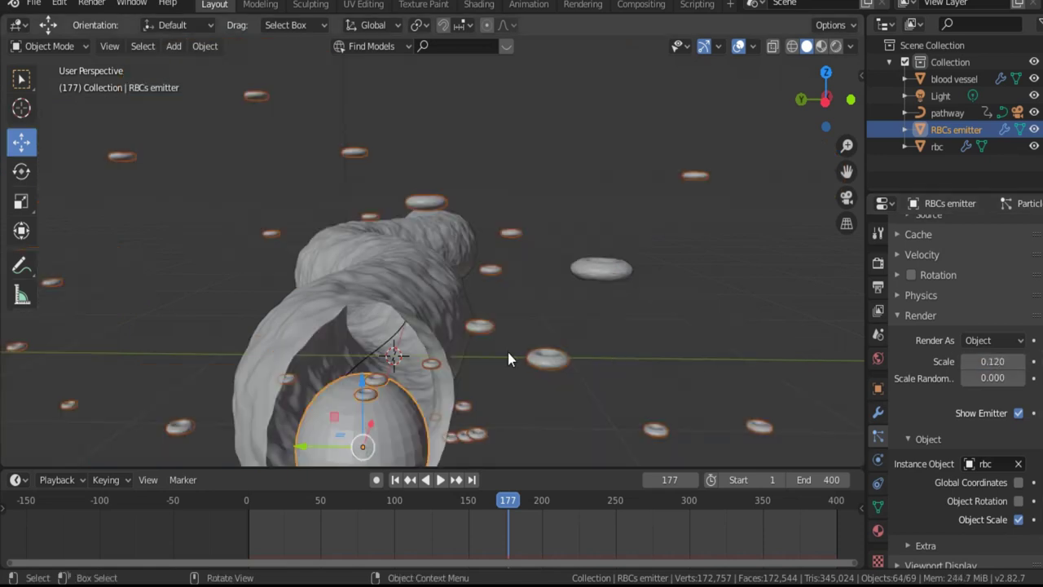
Preview the animation from frame 1, then rewind to frame 1.
left_click(395, 480)
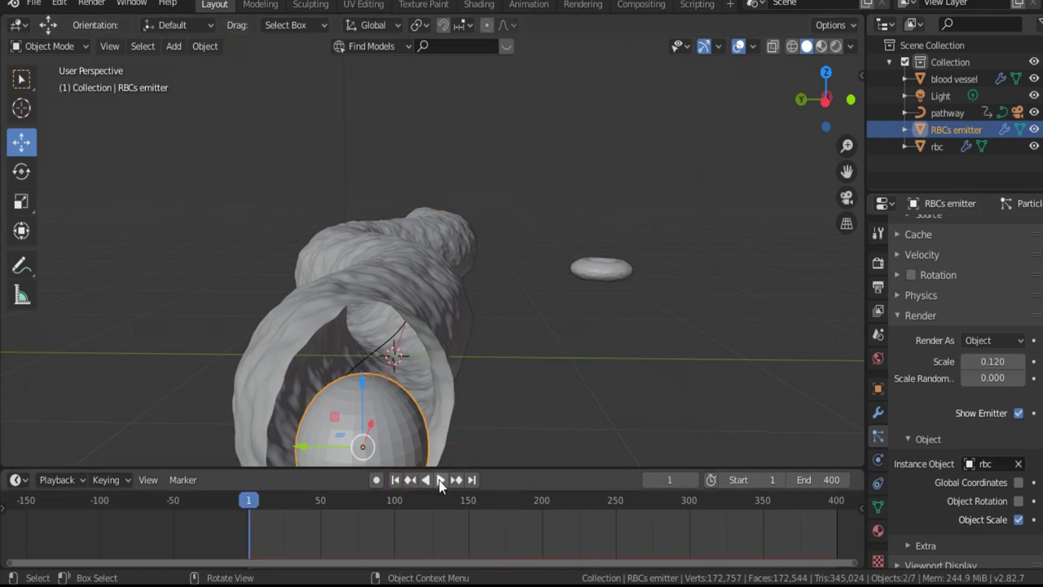
left_click(440, 479)
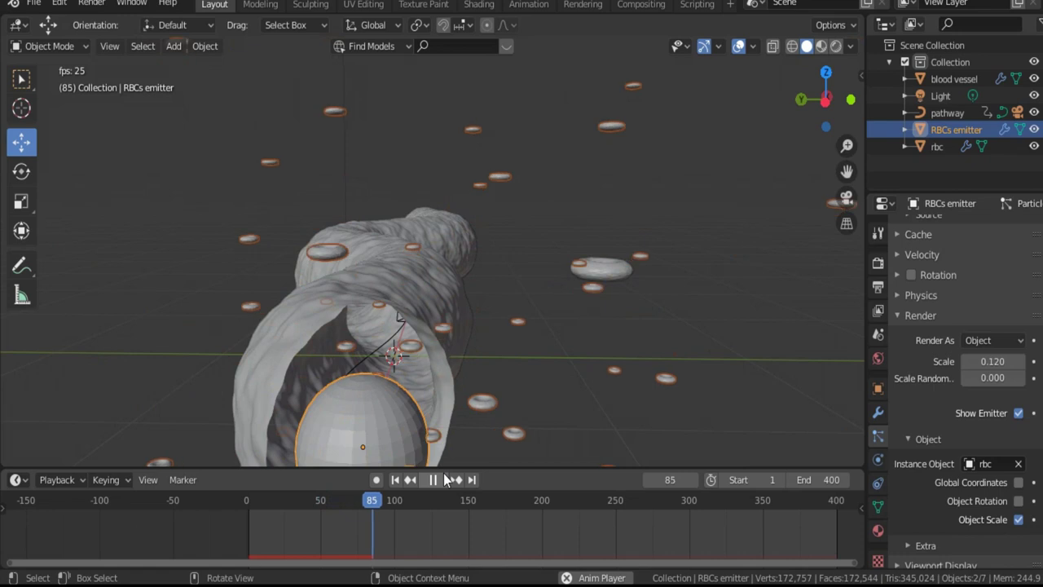
left_click(434, 479)
left_click(396, 479)
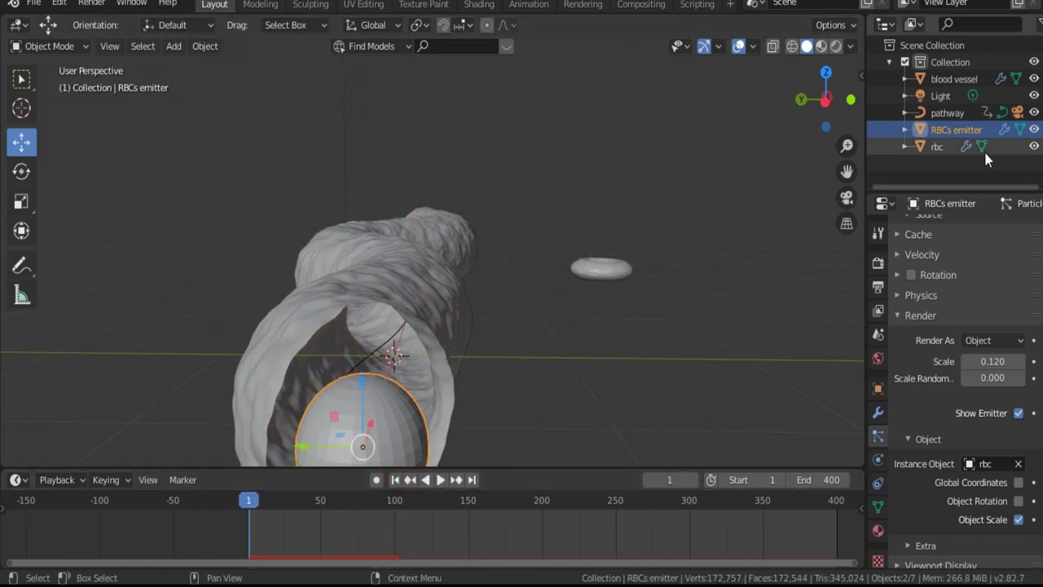
Hide the RBCs emitter and give the pathway curve a Curve Guide force field.
left_click(1033, 130)
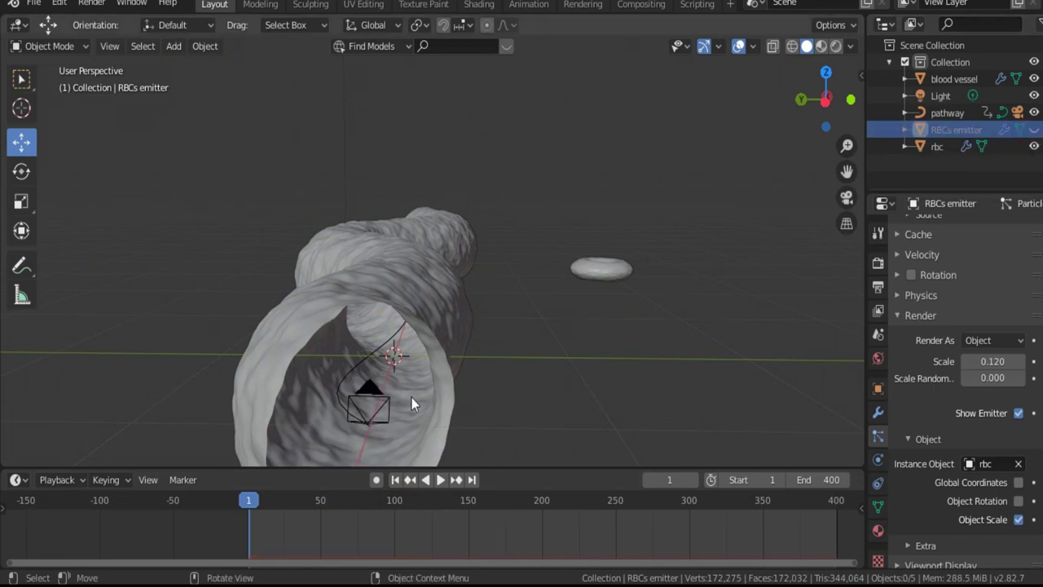
left_click(351, 375)
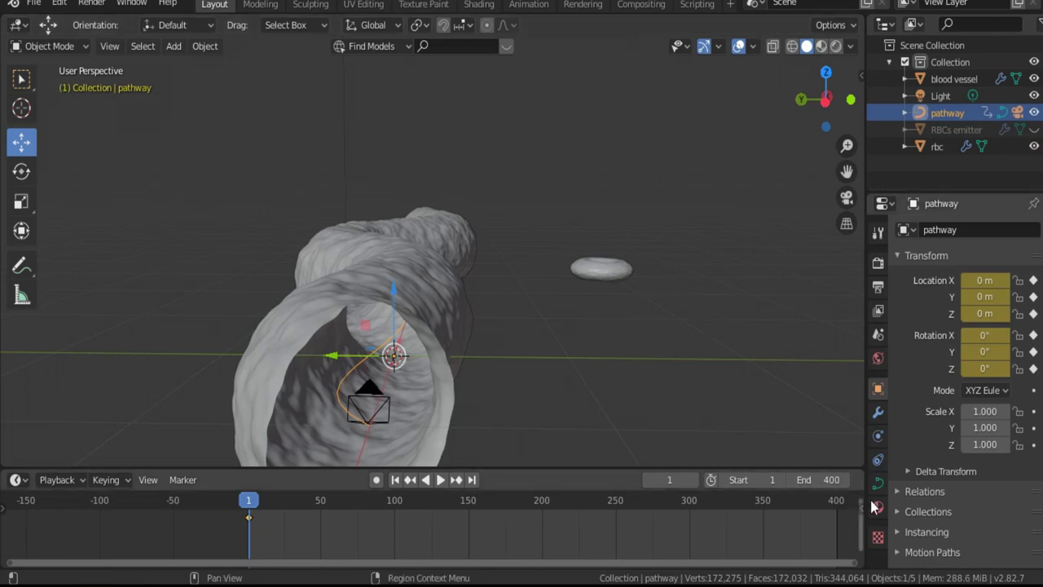
left_click(879, 440)
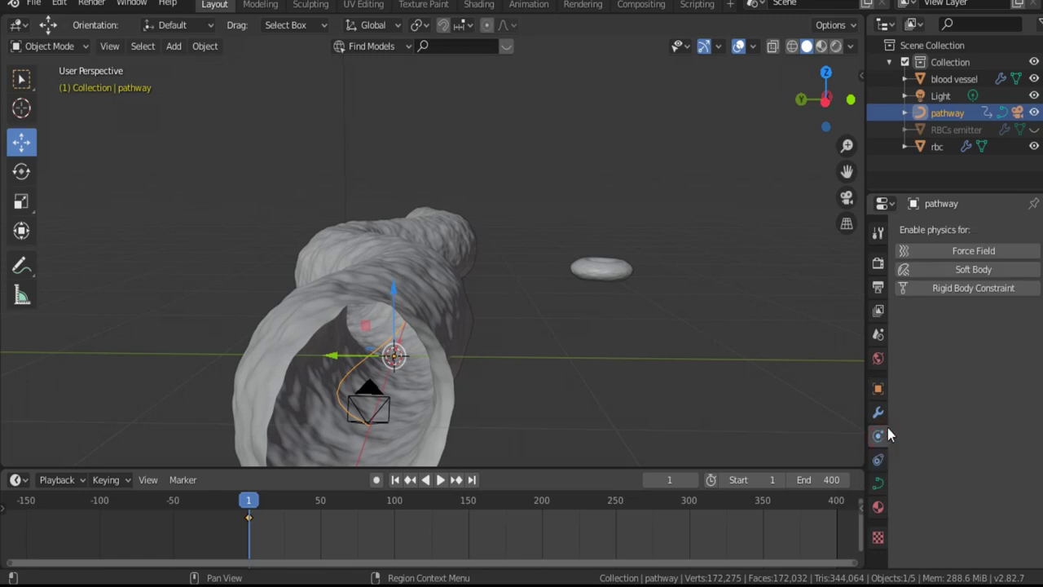
left_click(989, 252)
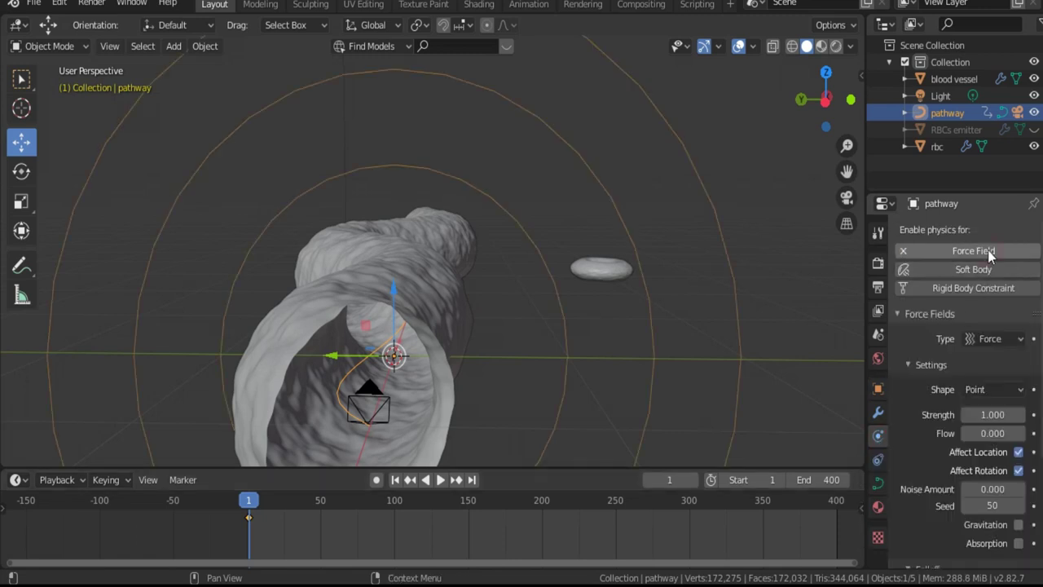
left_click(1002, 341)
left_click(973, 152)
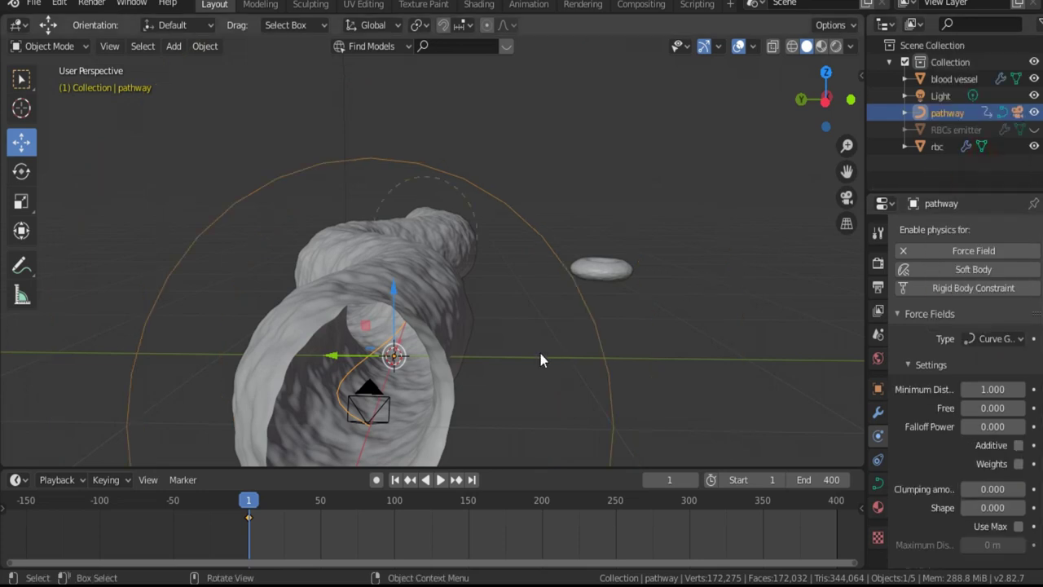
Unhide the RBCs emitter, preview playback through the camera, and rewind to frame 1.
left_click(1034, 129)
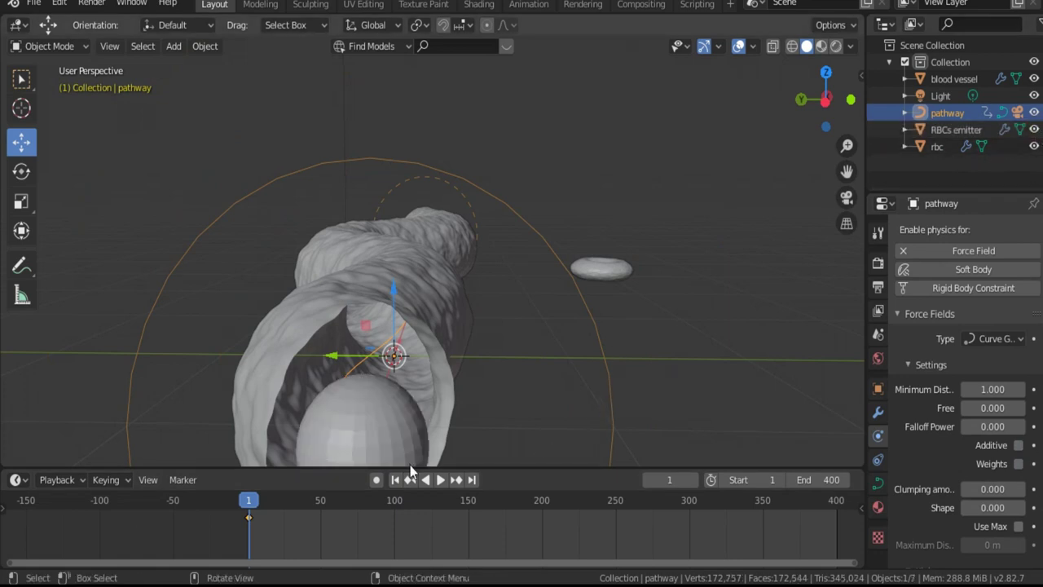
left_click(441, 480)
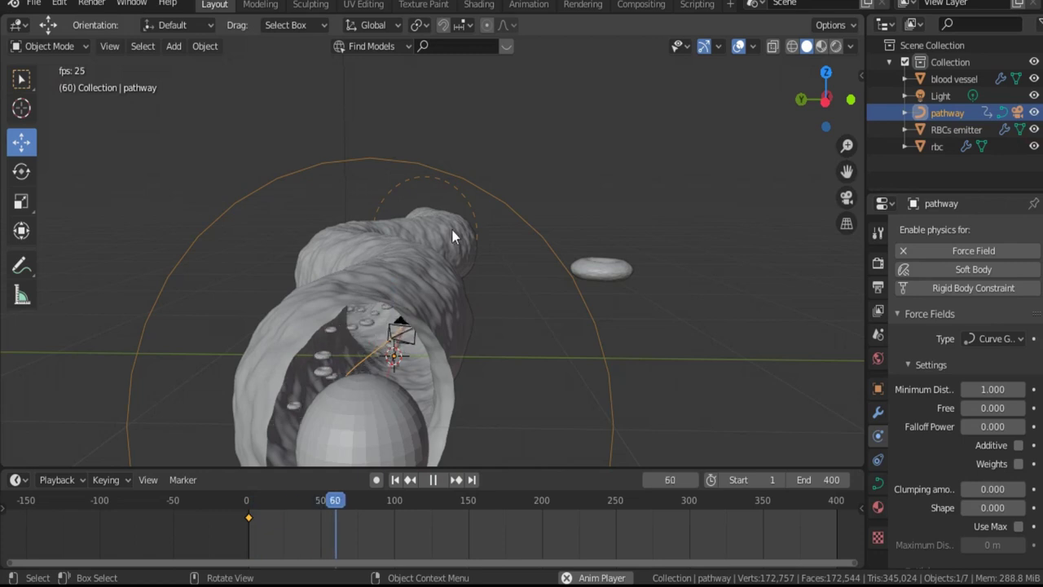
left_click(848, 200)
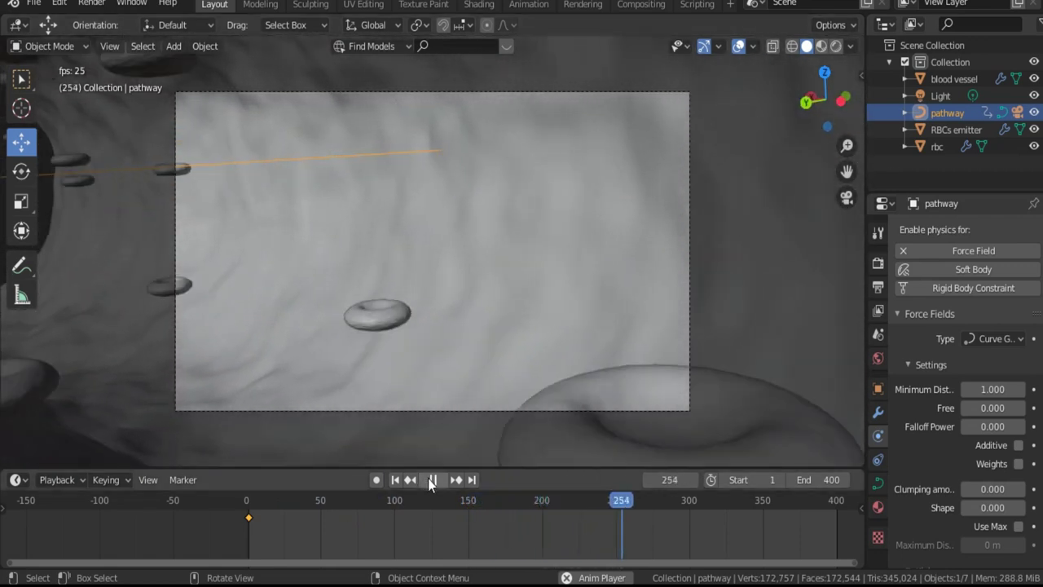
left_click(432, 479)
left_click(394, 479)
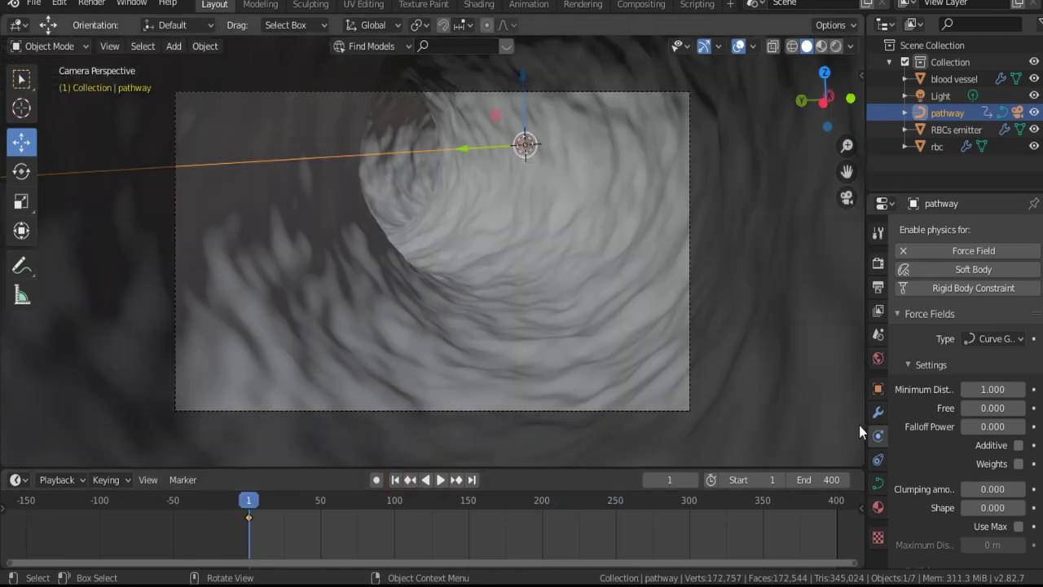
Set the RBCs emitter's particle Lifetime to 150 frames and play the animation.
left_click(968, 129)
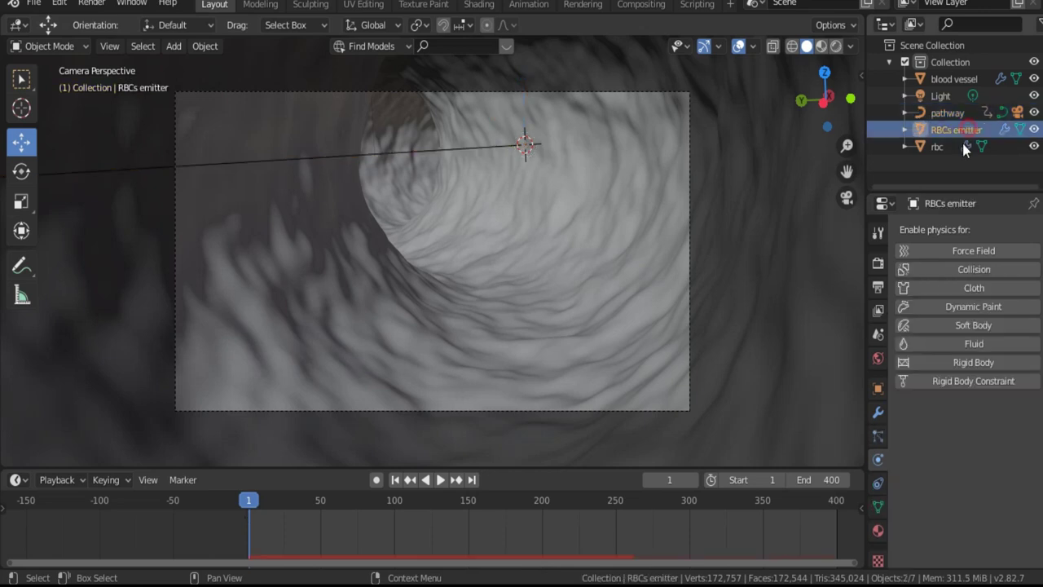
left_click(877, 437)
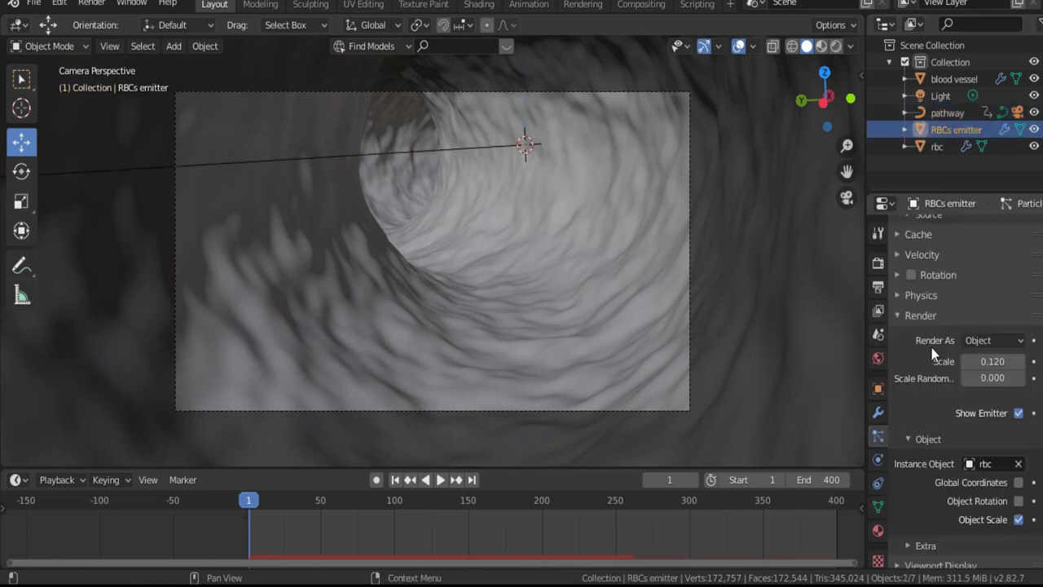
scroll(954, 302, "up", 8)
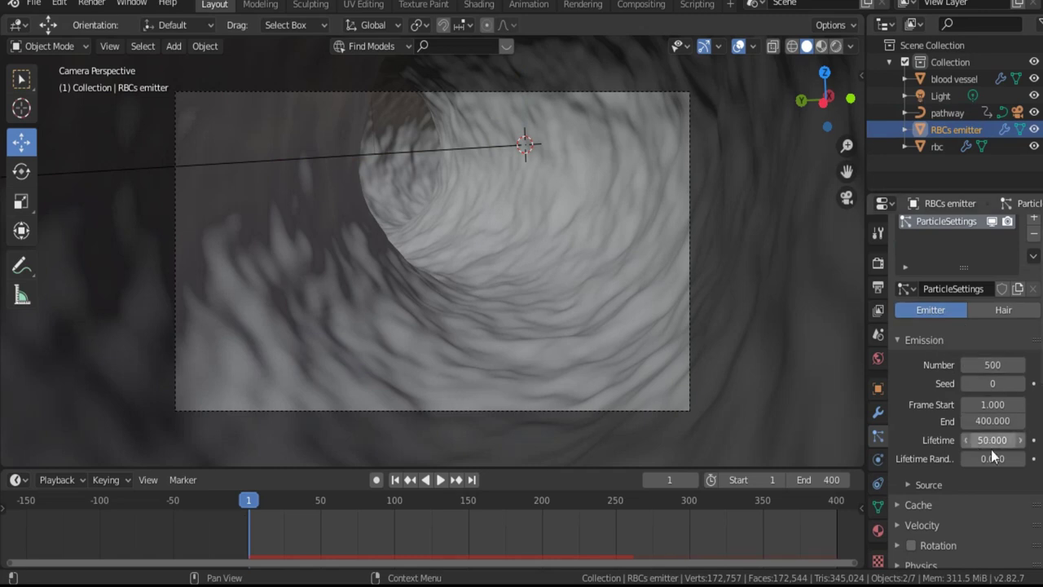
left_click(984, 438)
key("Return")
left_click(440, 480)
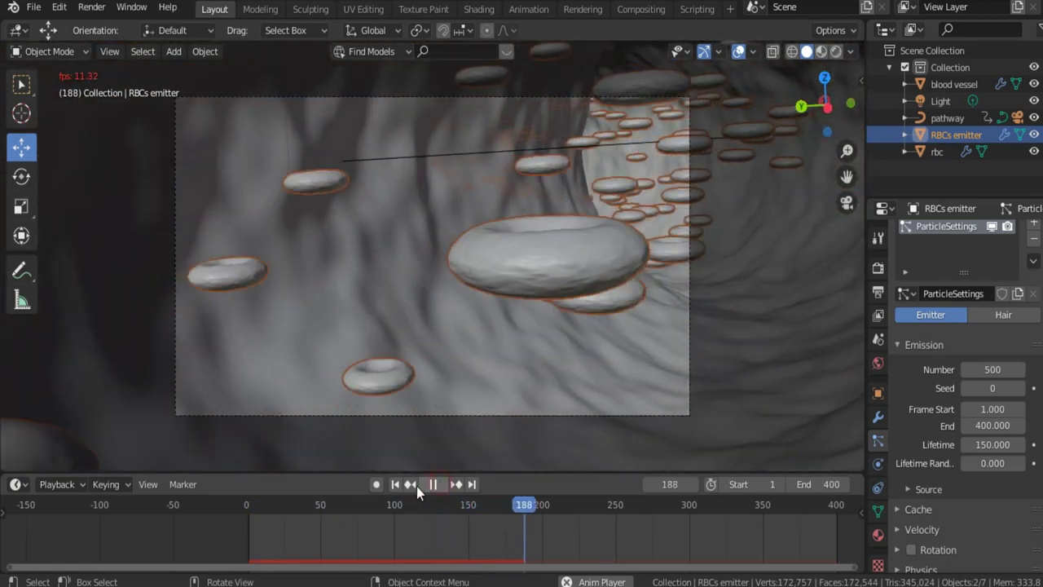
Stop playback, rewind to frame 1, and enable particle Rotation.
key("space")
left_click(399, 484)
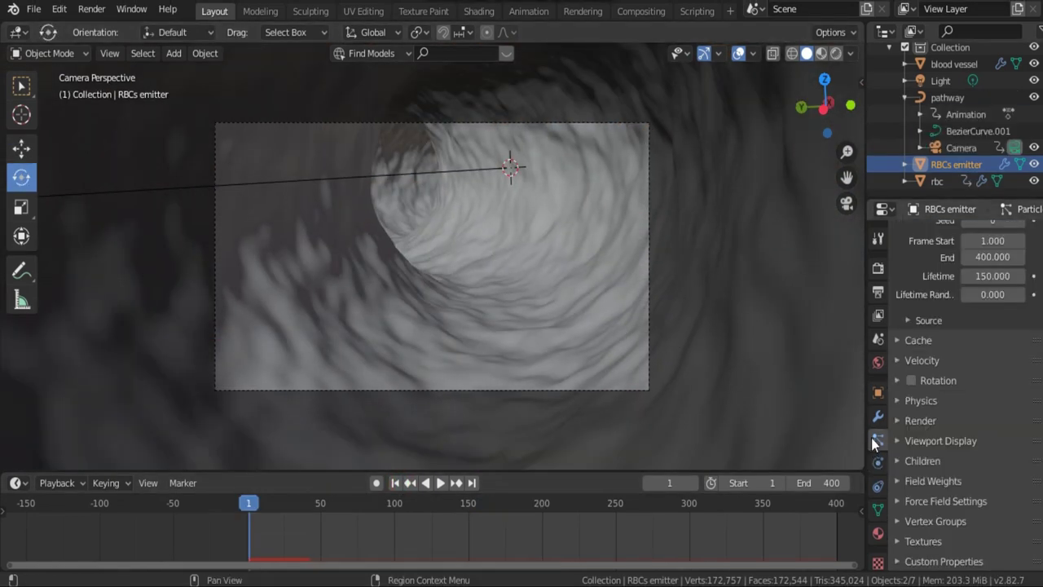
scroll(904, 408, "up", 3)
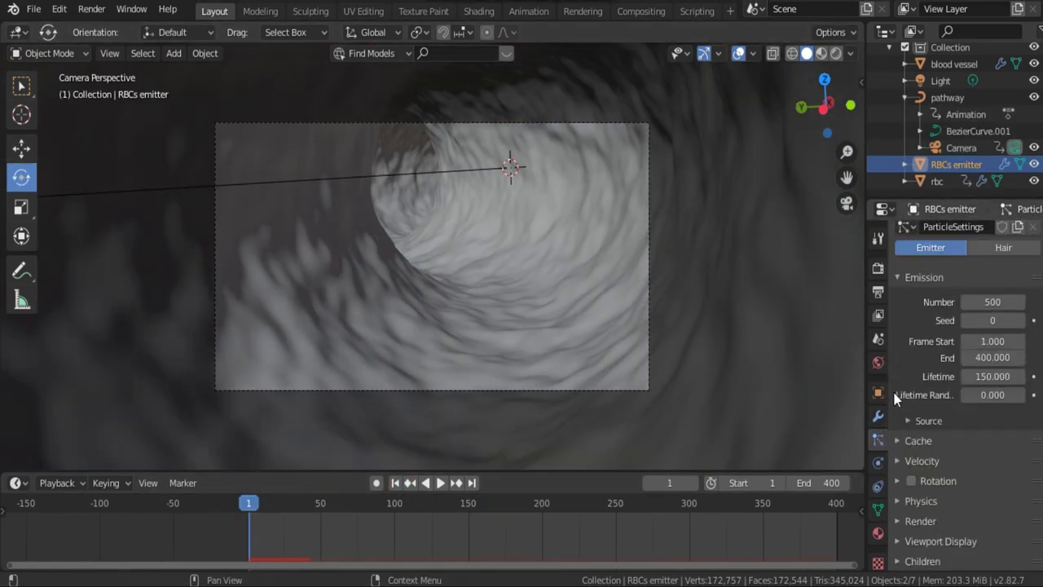
scroll(919, 394, "down", 2)
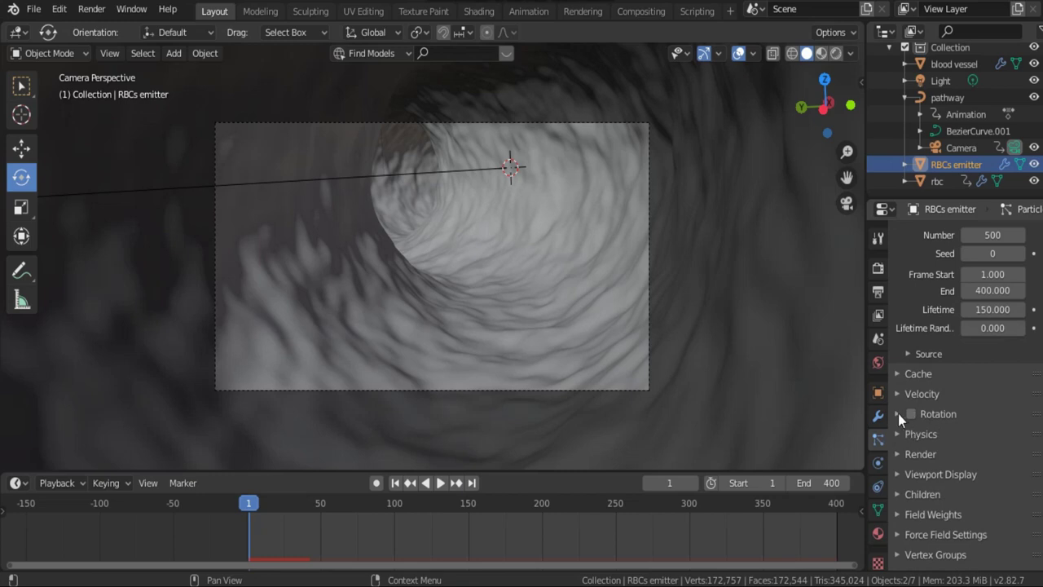
left_click(897, 413)
left_click(911, 414)
left_click(898, 414)
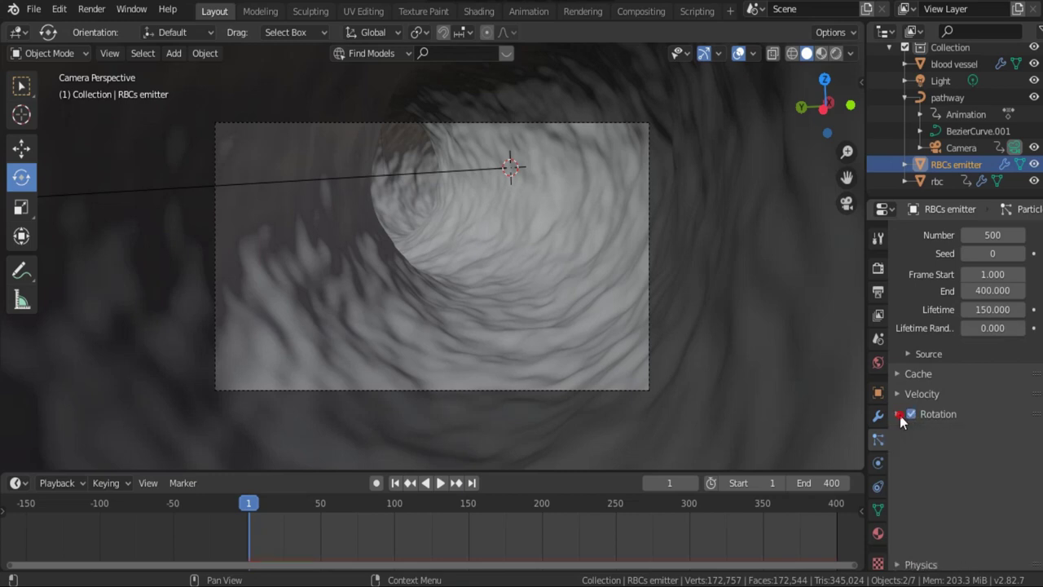
Enable Object Rotation under Render > Object and preview playback, stopping at frame 179.
scroll(905, 432, "down", 1)
left_click(921, 422)
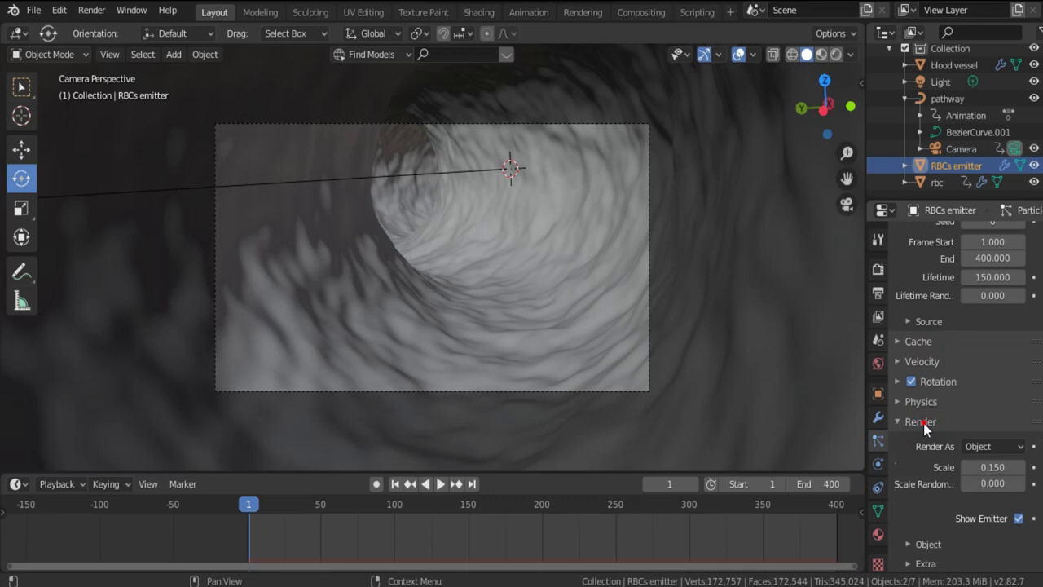
left_click(923, 423)
scroll(913, 339, "up", 3)
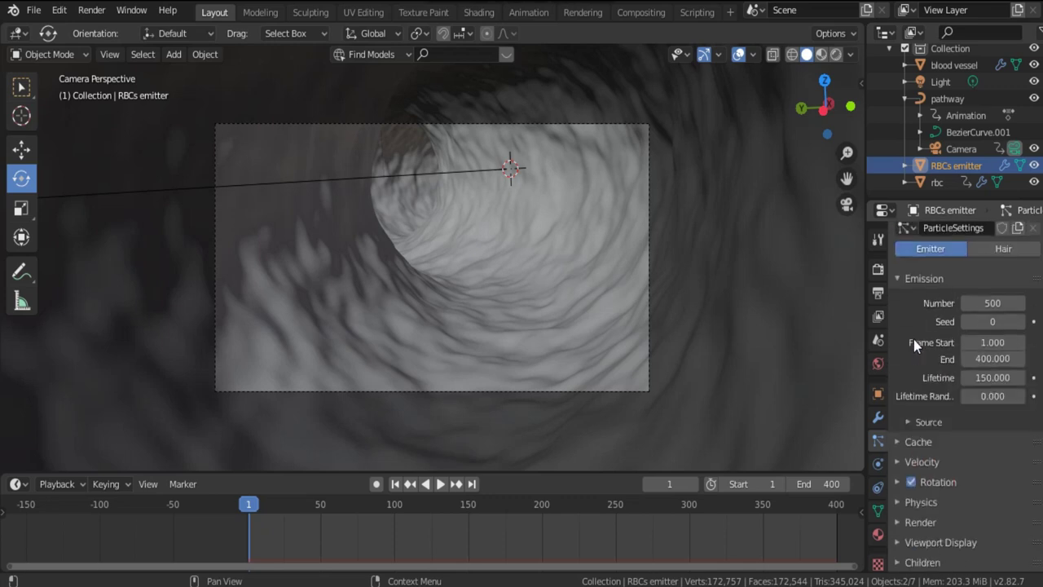
scroll(914, 339, "down", 3)
left_click(923, 423)
scroll(923, 423, "down", 3)
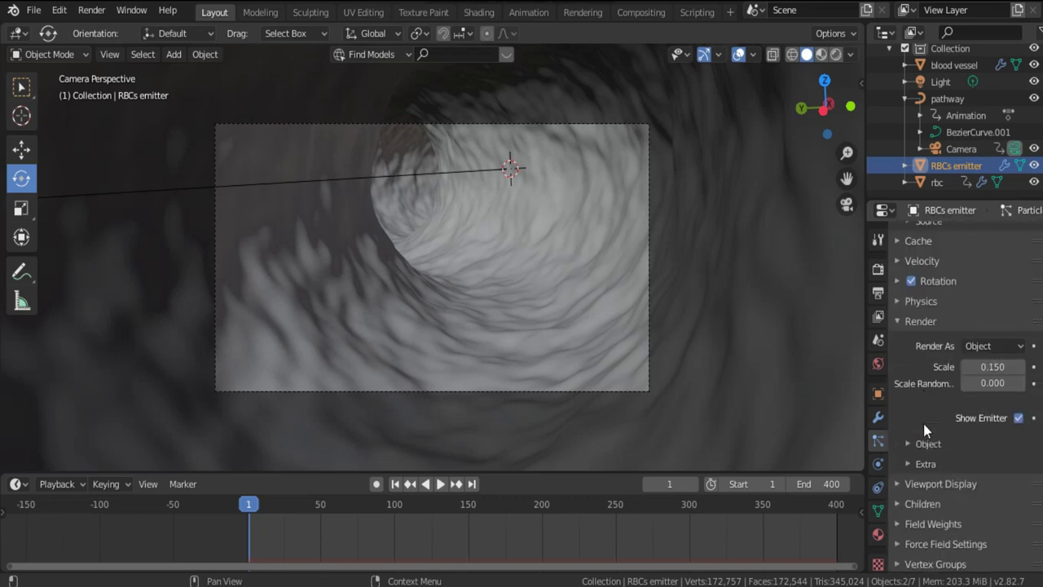
left_click(923, 443)
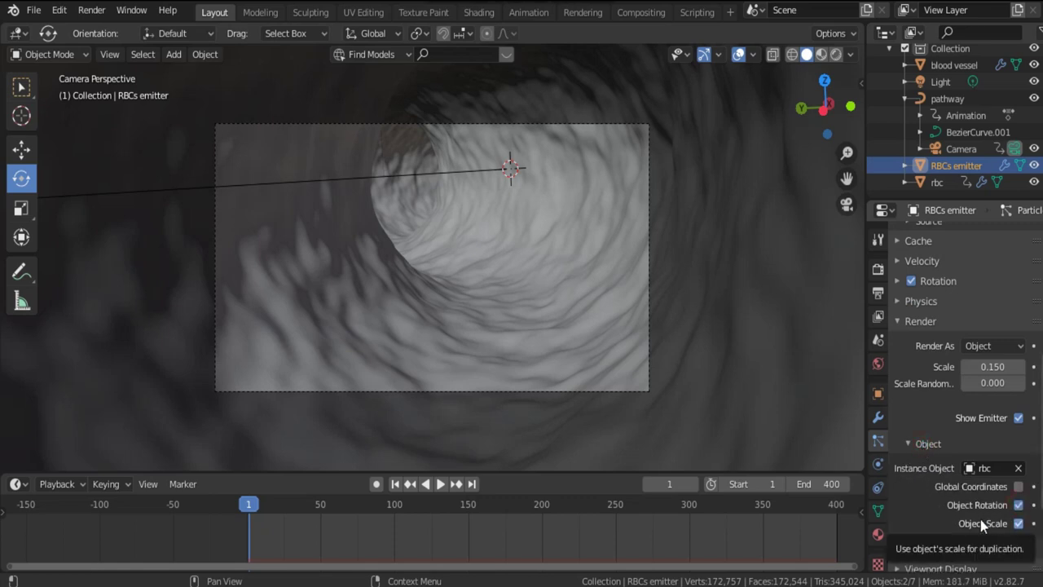
left_click(441, 484)
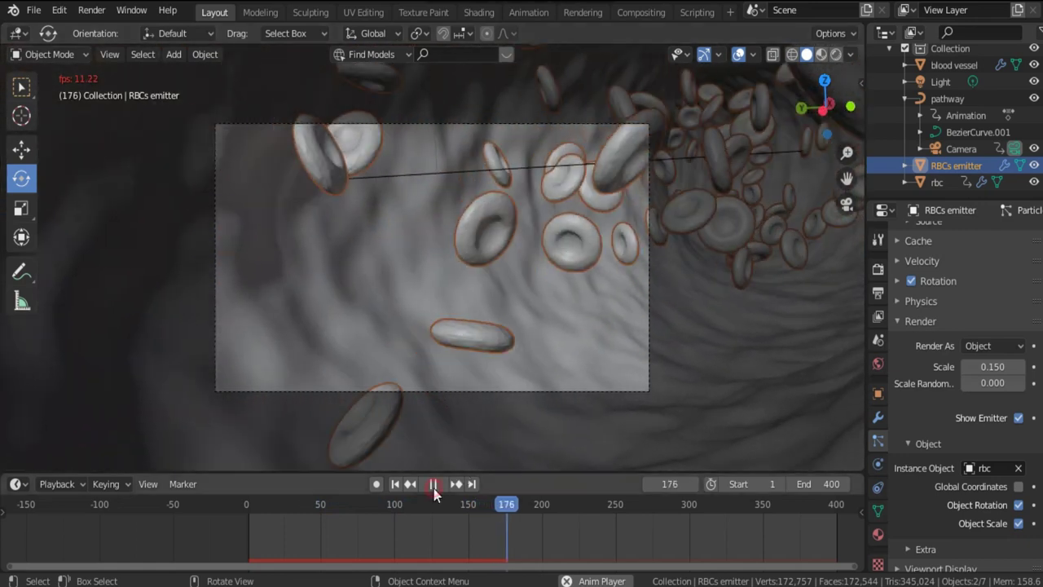
left_click(432, 484)
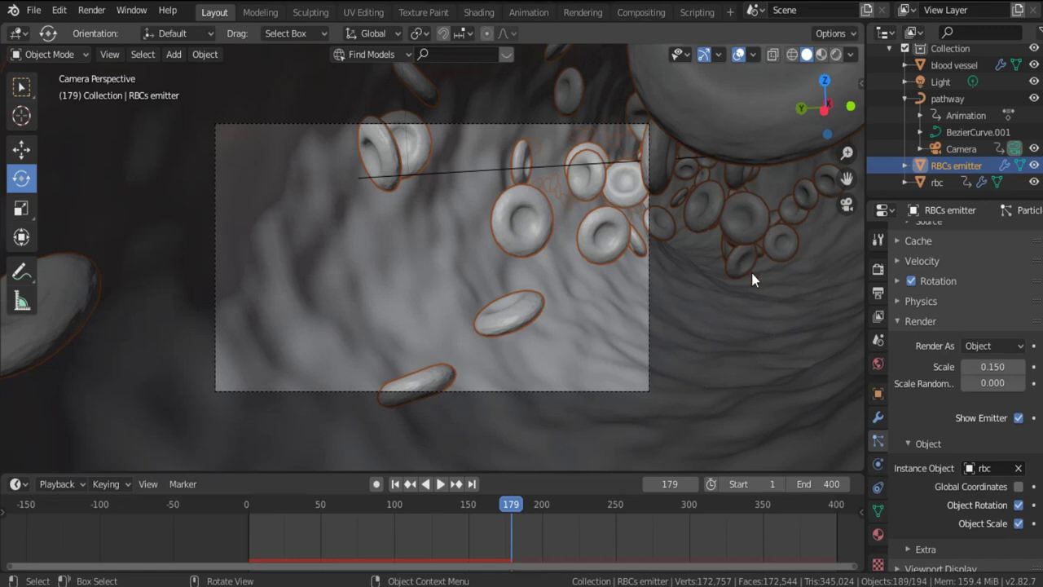
Lower the camera's focal length from 50 to 35 mm and replay from frame 1.
left_click(955, 151)
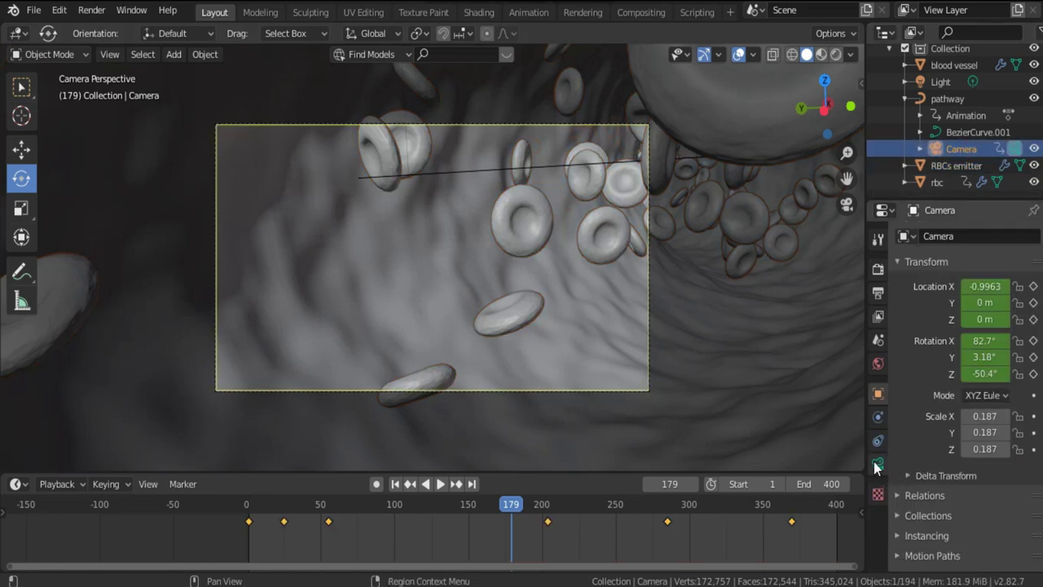
left_click(877, 465)
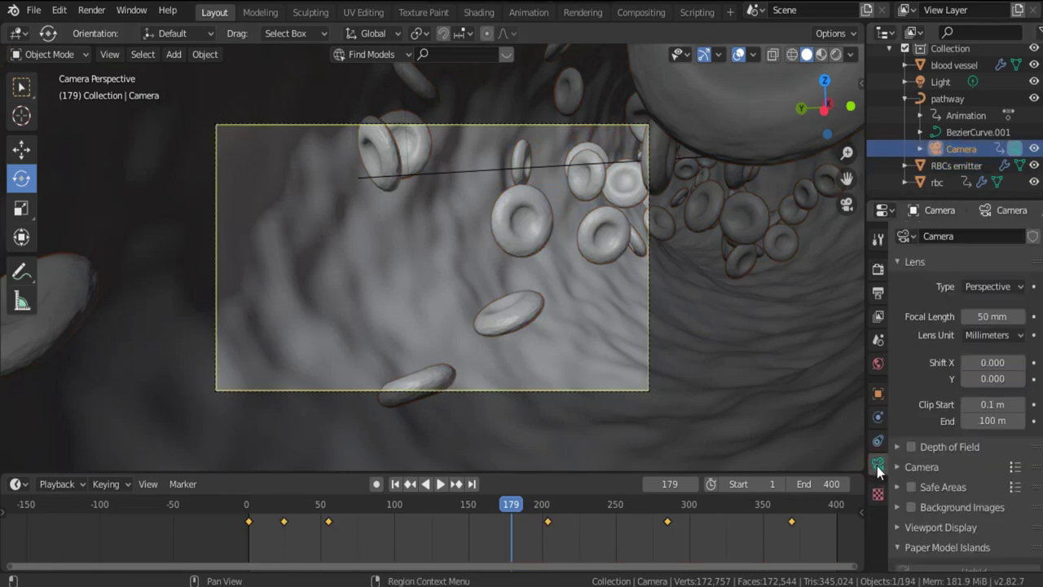
left_click(967, 316)
left_click(966, 316)
left_click(967, 316)
left_click(966, 316)
left_click(966, 316)
left_click(966, 317)
left_click(966, 316)
left_click(966, 316)
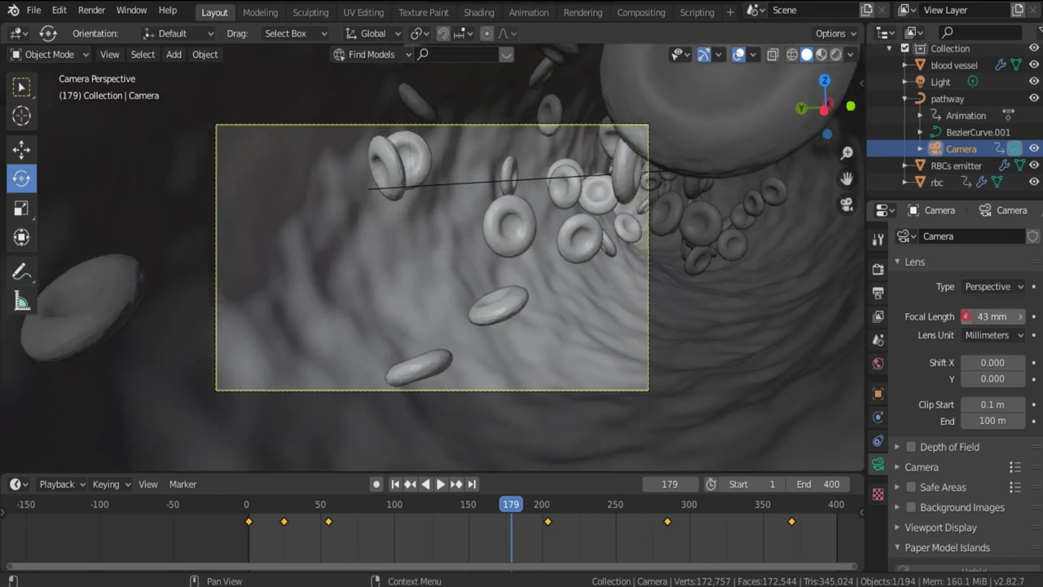
left_click(967, 316)
left_click(967, 316)
left_click(967, 316)
left_click(966, 317)
left_click(966, 316)
left_click(967, 316)
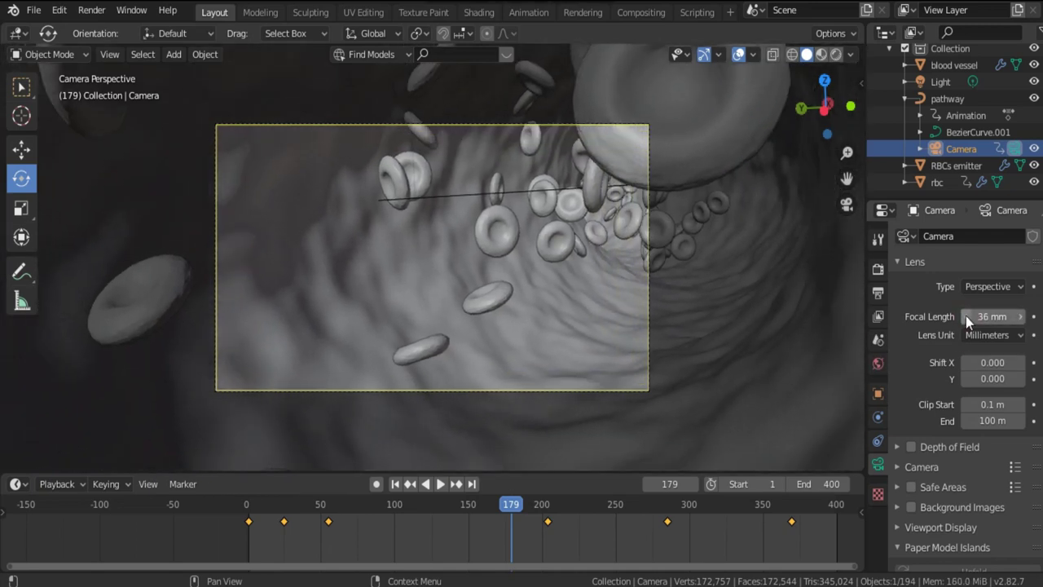
left_click(966, 316)
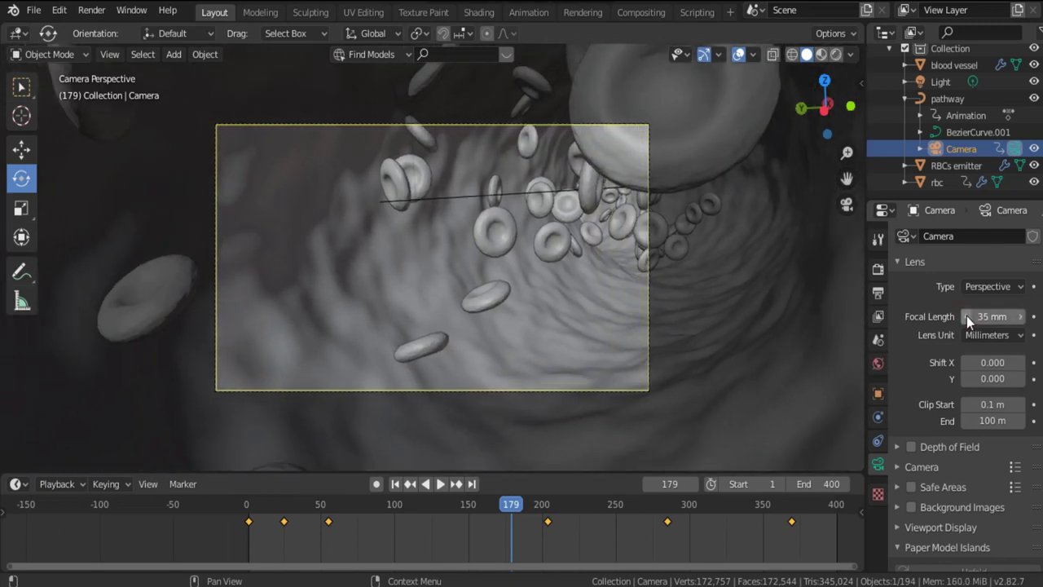
left_click(395, 484)
left_click(441, 484)
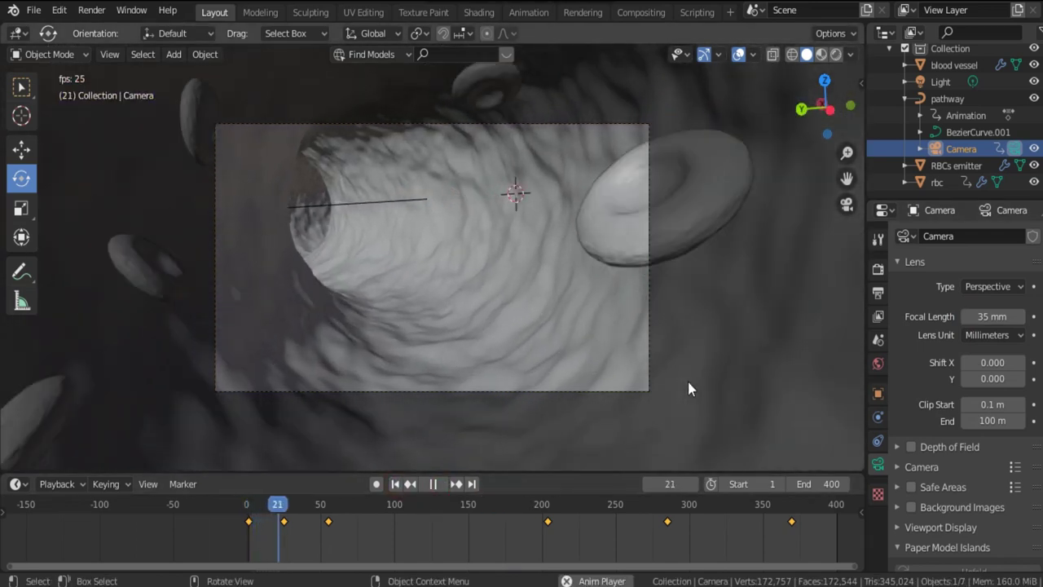